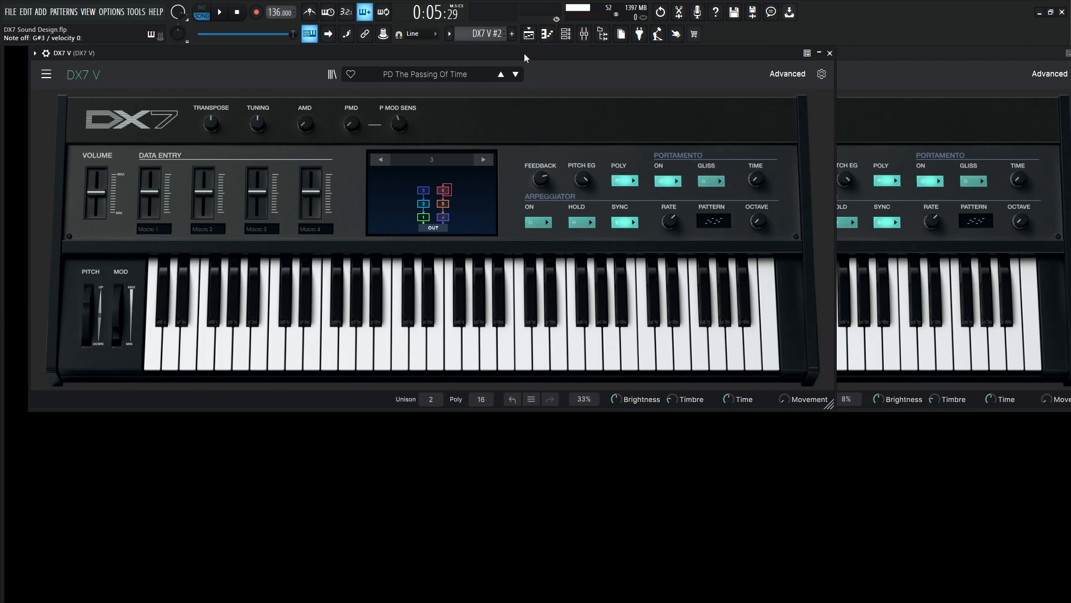
Open the advanced view in both the reference DX7 V and the blank DX7 V #2.
click(788, 73)
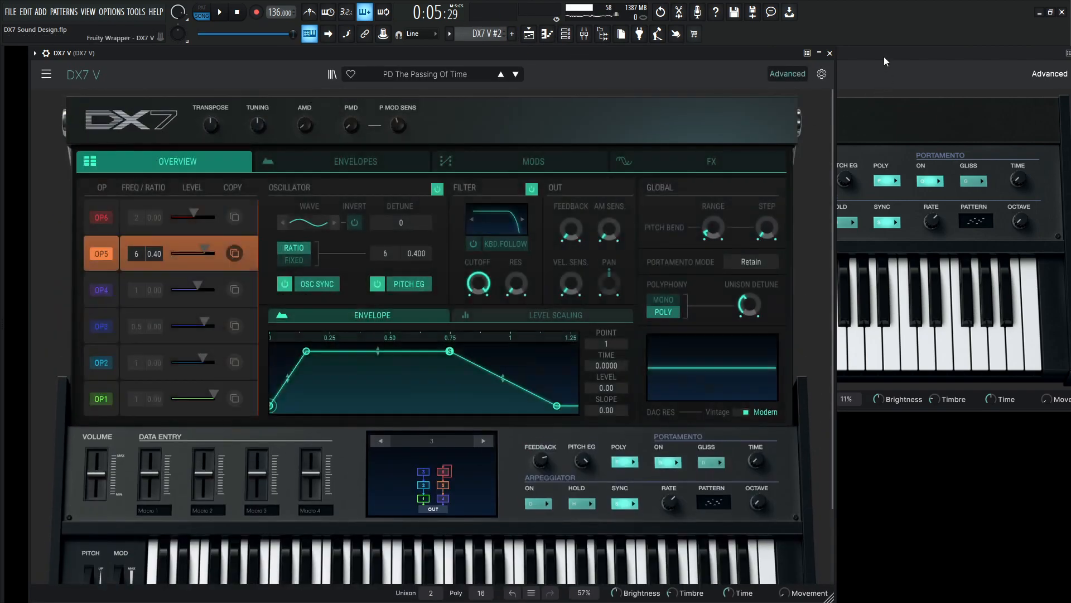
click(883, 58)
click(309, 75)
click(322, 92)
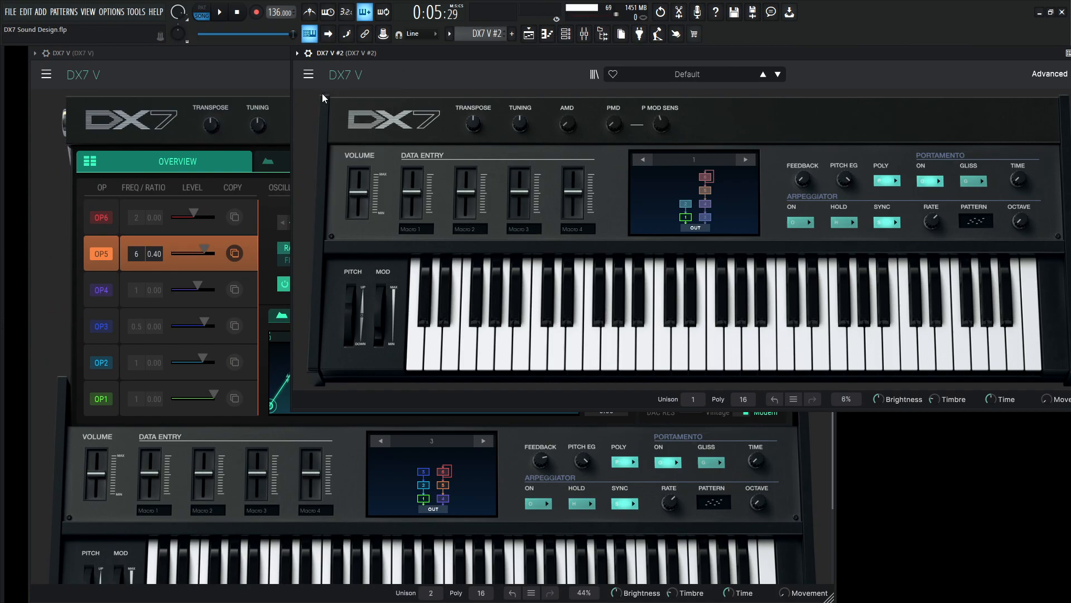
click(1049, 74)
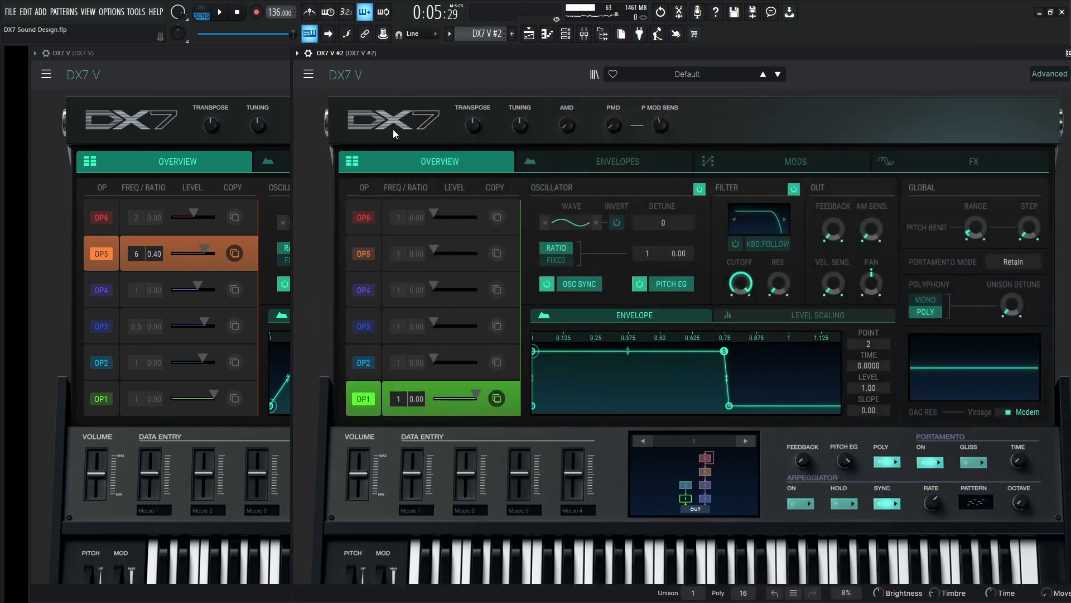
Set the algorithm of DX7 V #2 to 3, matching the reference patch.
click(263, 64)
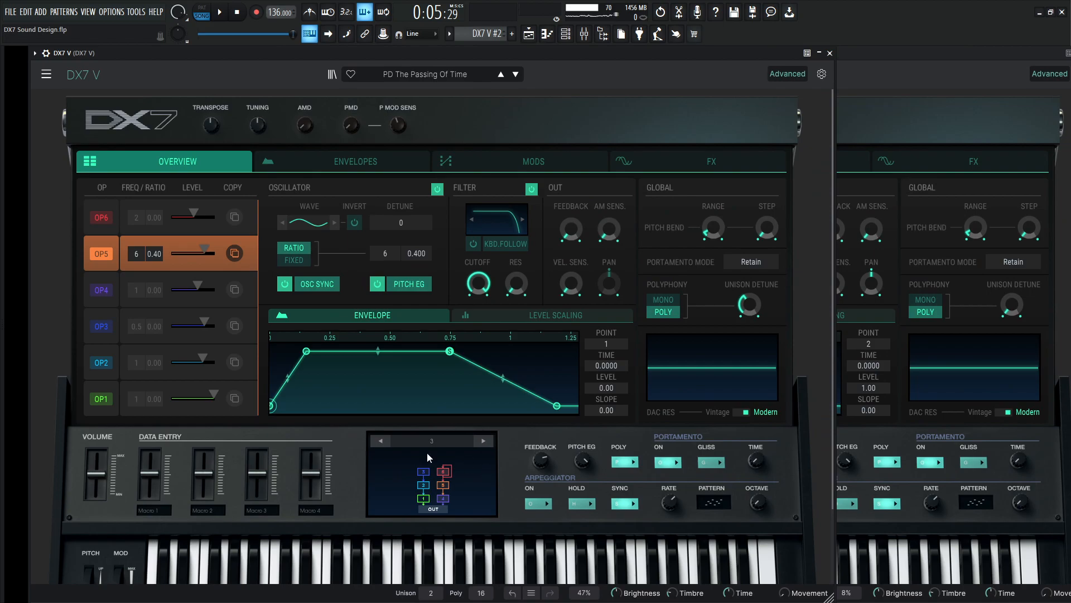
click(908, 94)
click(746, 440)
click(746, 440)
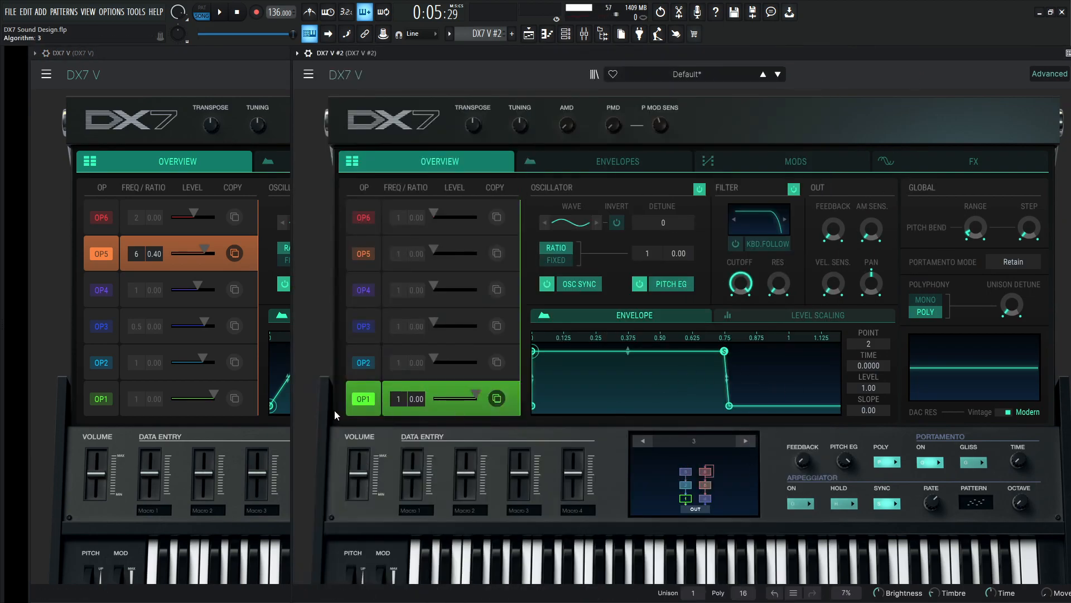
Mute operators OP2 through OP6 in the reference patch PD The Passing Of Time, leaving only OP1 sounding.
click(115, 385)
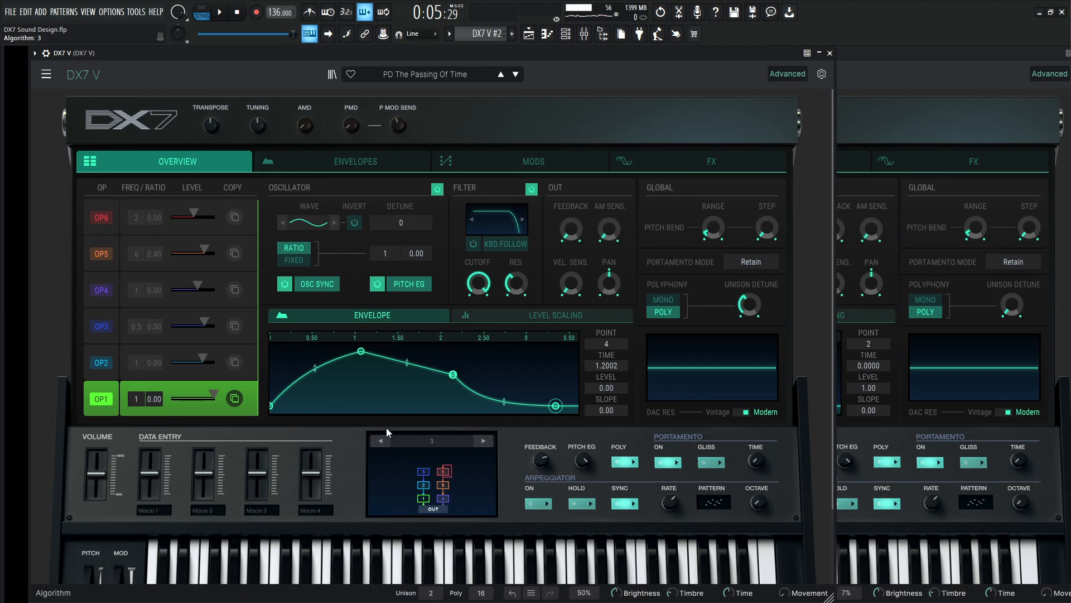
mouse_move(215, 394)
click(104, 363)
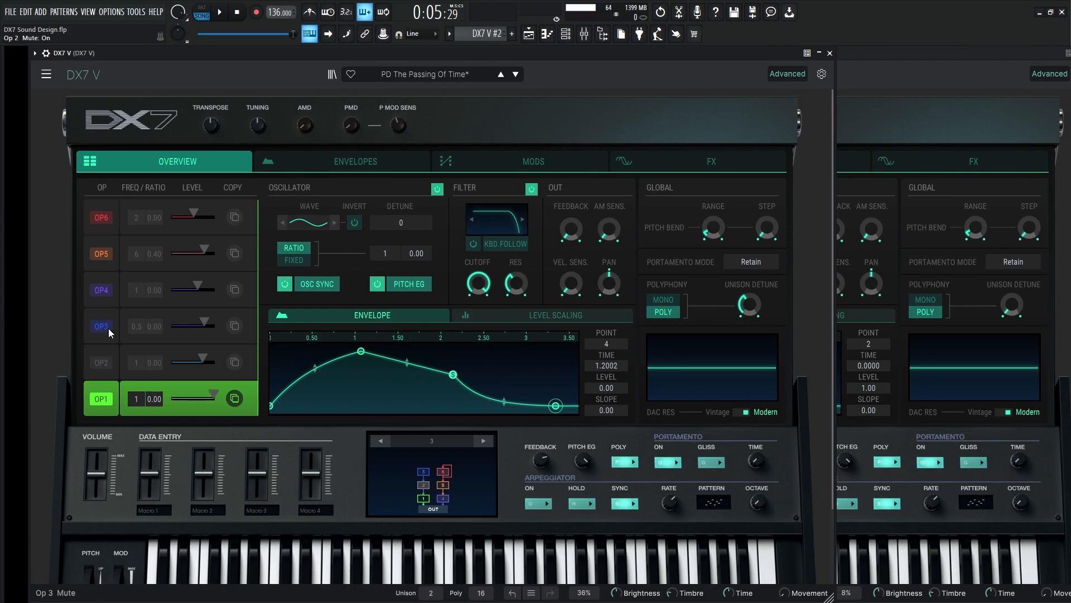
click(99, 290)
click(106, 249)
click(116, 217)
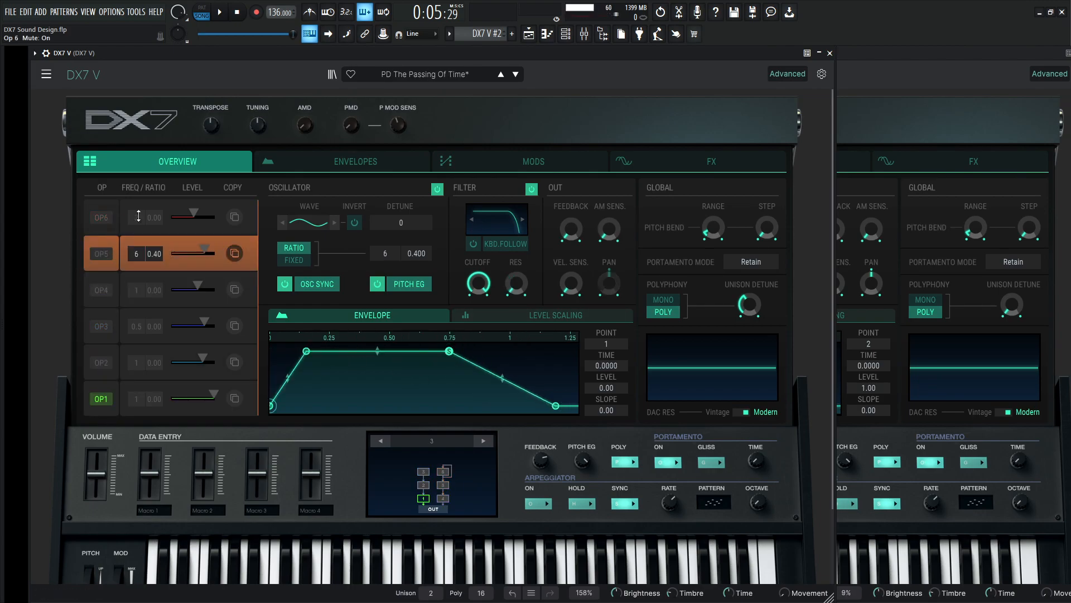
Switch off the four effects of the reference patch and return to its operator overview.
click(664, 159)
click(396, 192)
click(395, 308)
click(689, 308)
click(689, 193)
click(172, 159)
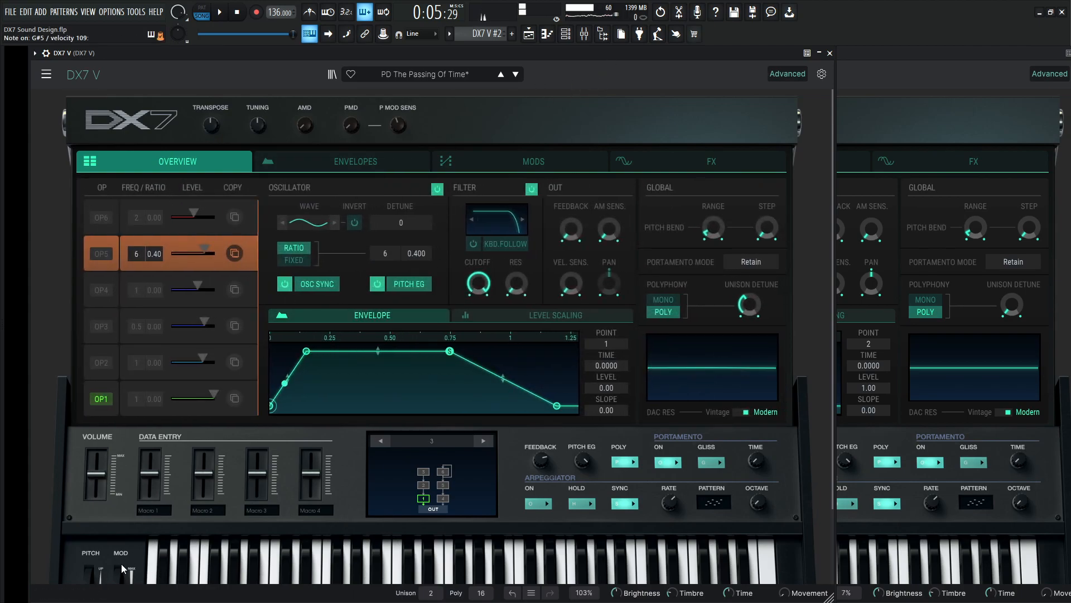
Give DX7 V #2 two unison voices with 38.4 % detune and set its volume to about -0.7 dB.
click(122, 385)
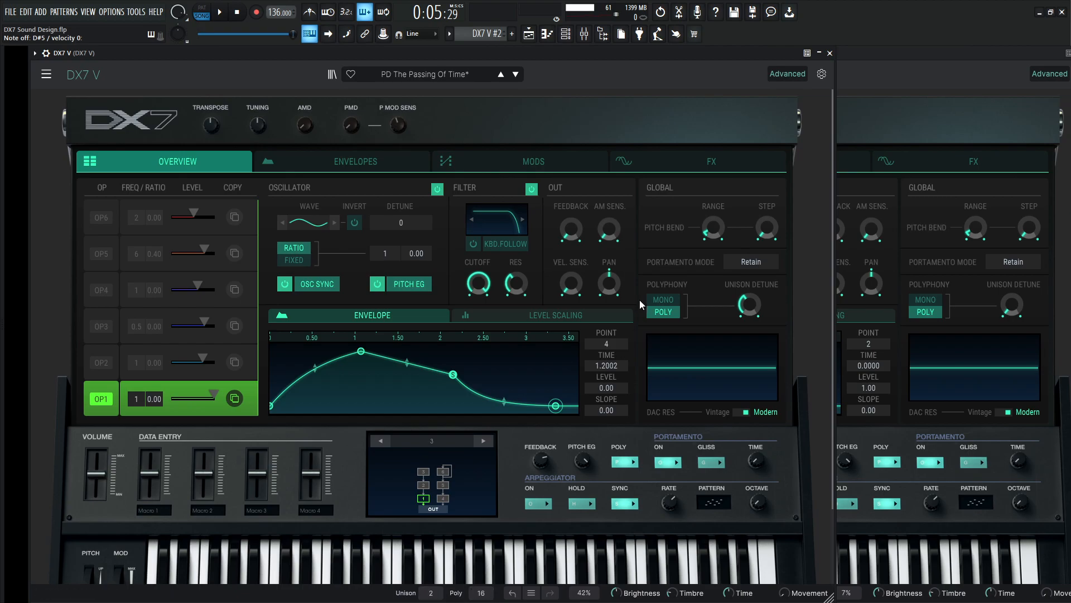
click(845, 80)
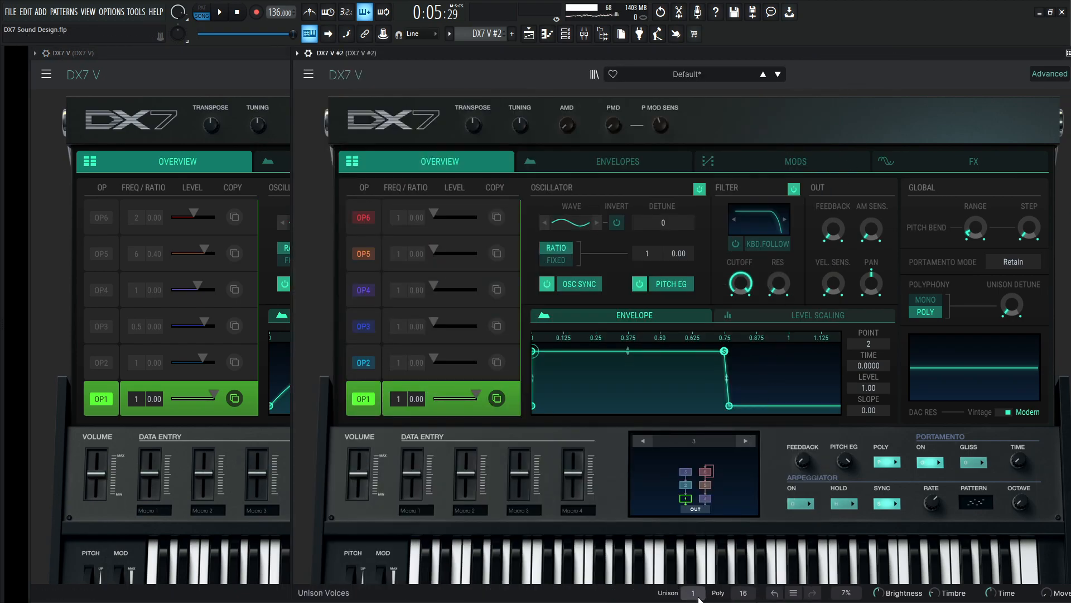
click(279, 54)
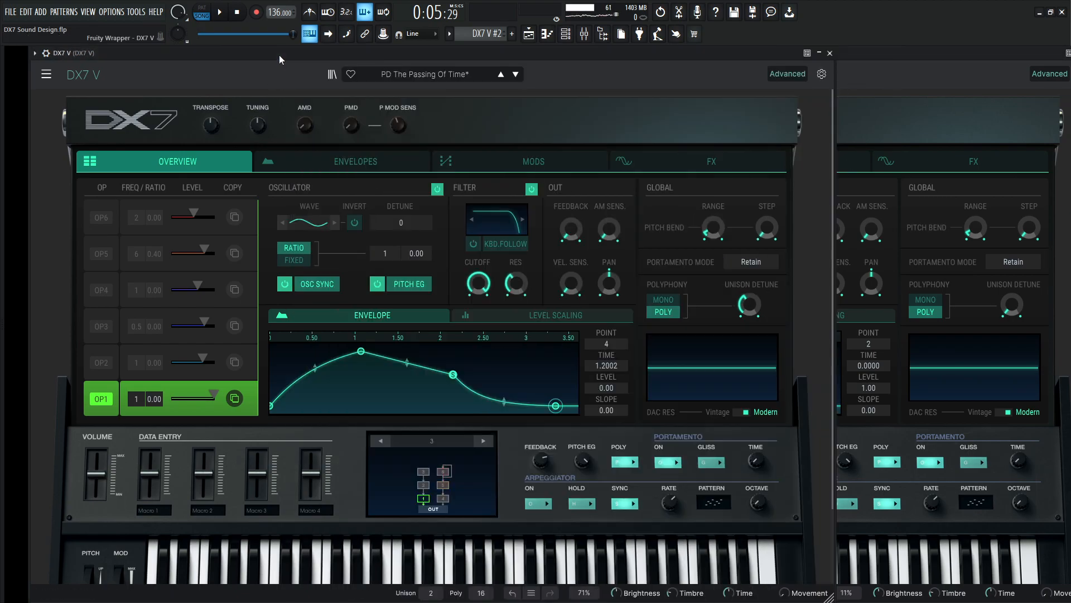
mouse_move(750, 305)
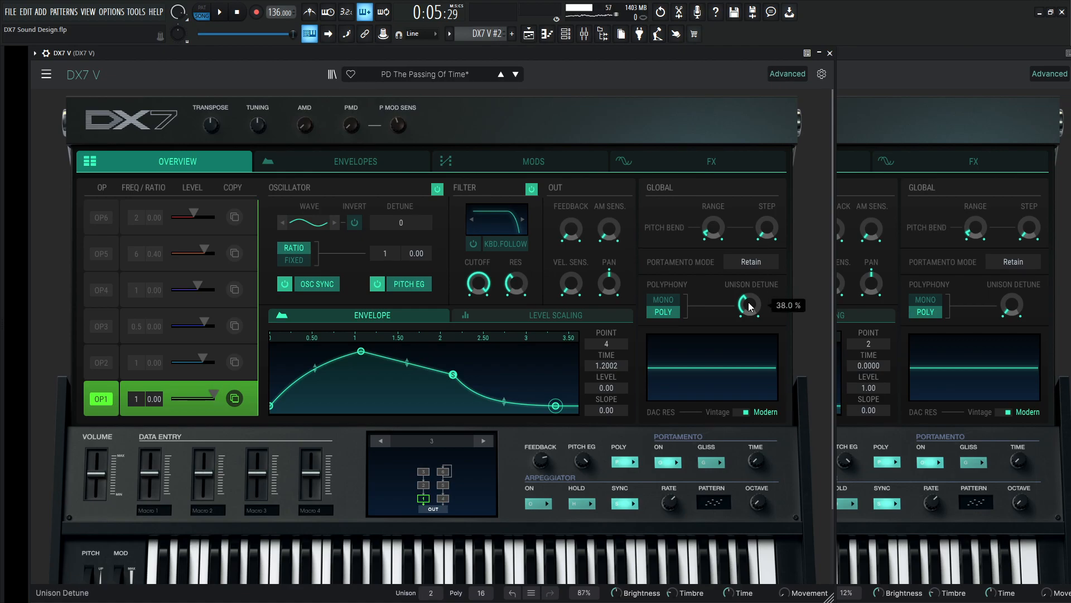
click(1016, 305)
drag(1017, 305, 1017, 264)
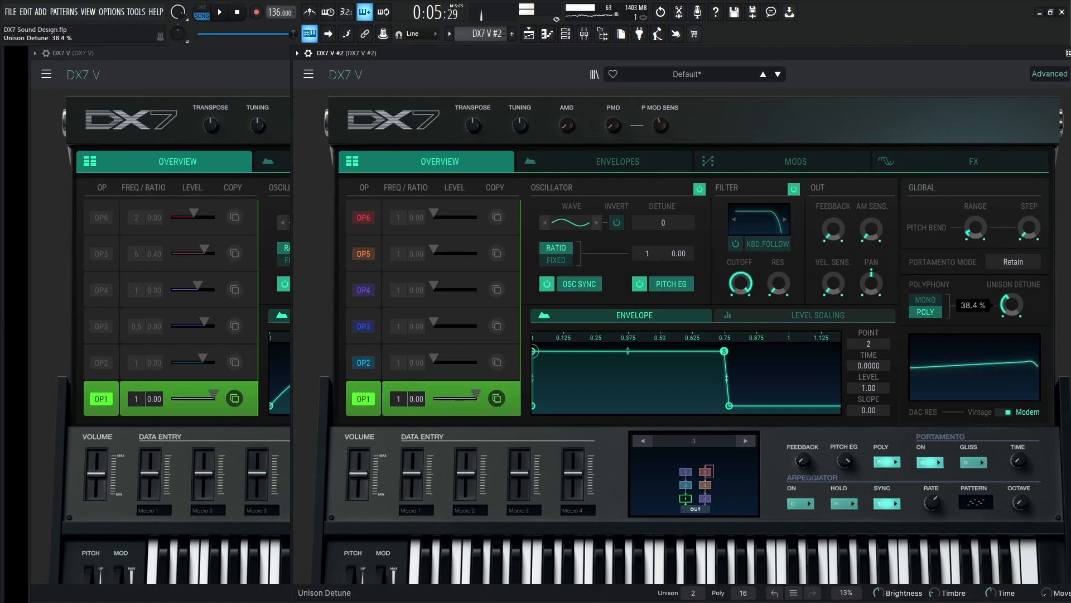
mouse_move(355, 477)
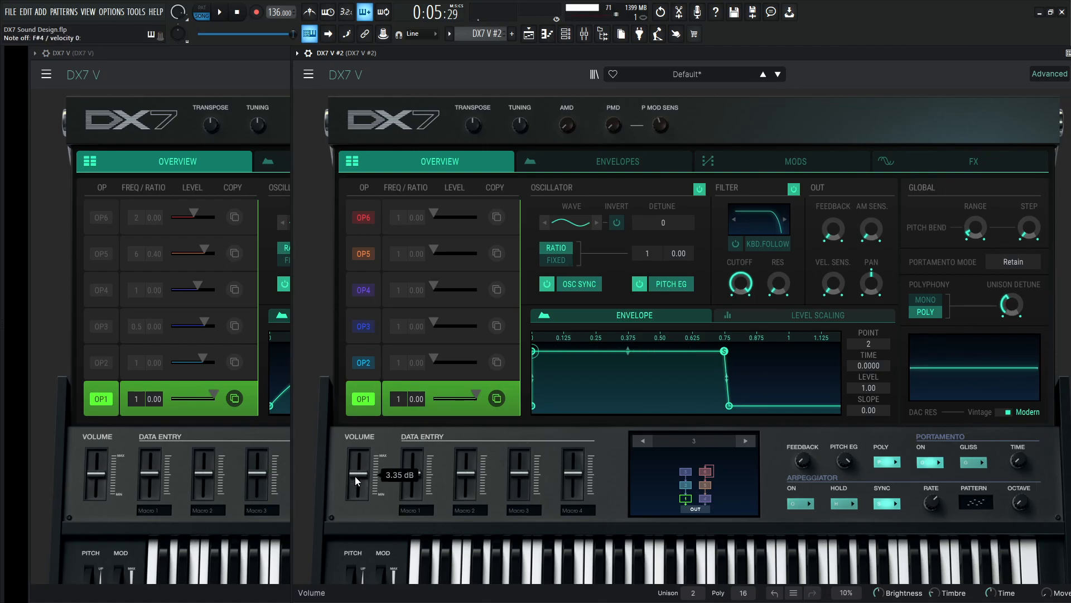
drag(355, 476, 358, 478)
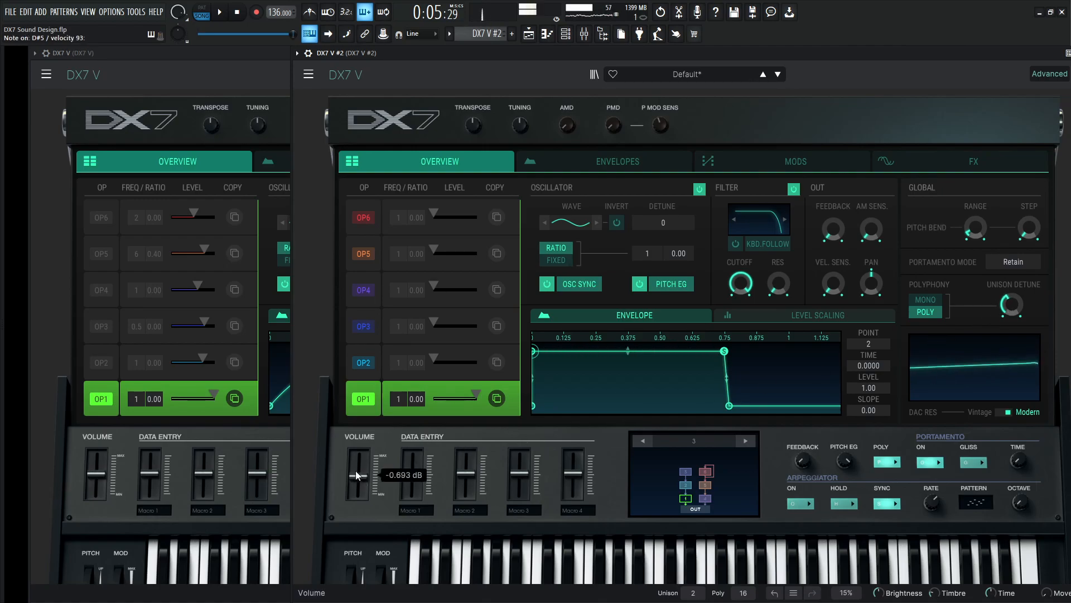
Shape OP1's envelope in DX7 V #2 with a curved attack about 1 second long and a slope of -0.267.
click(252, 75)
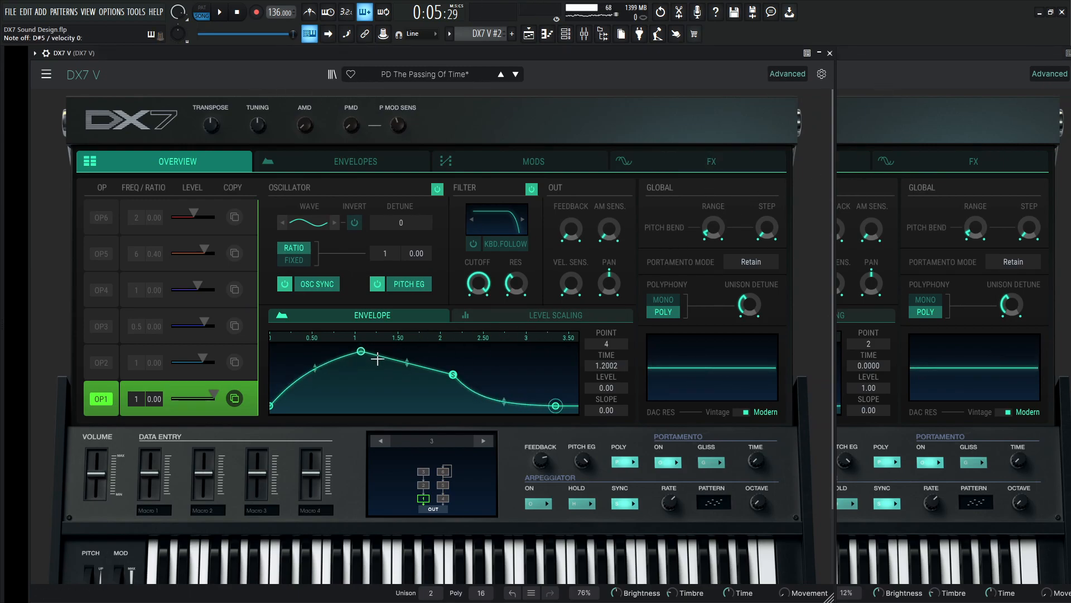
click(873, 103)
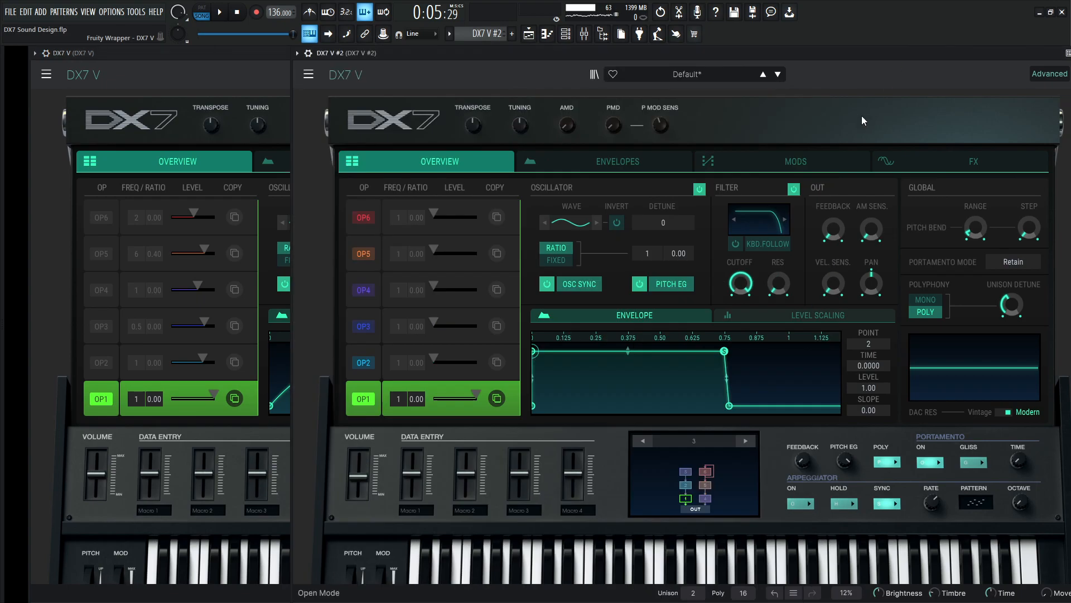
drag(535, 354, 638, 352)
drag(729, 406, 845, 414)
drag(657, 340, 767, 350)
drag(605, 349, 699, 343)
drag(619, 379, 619, 364)
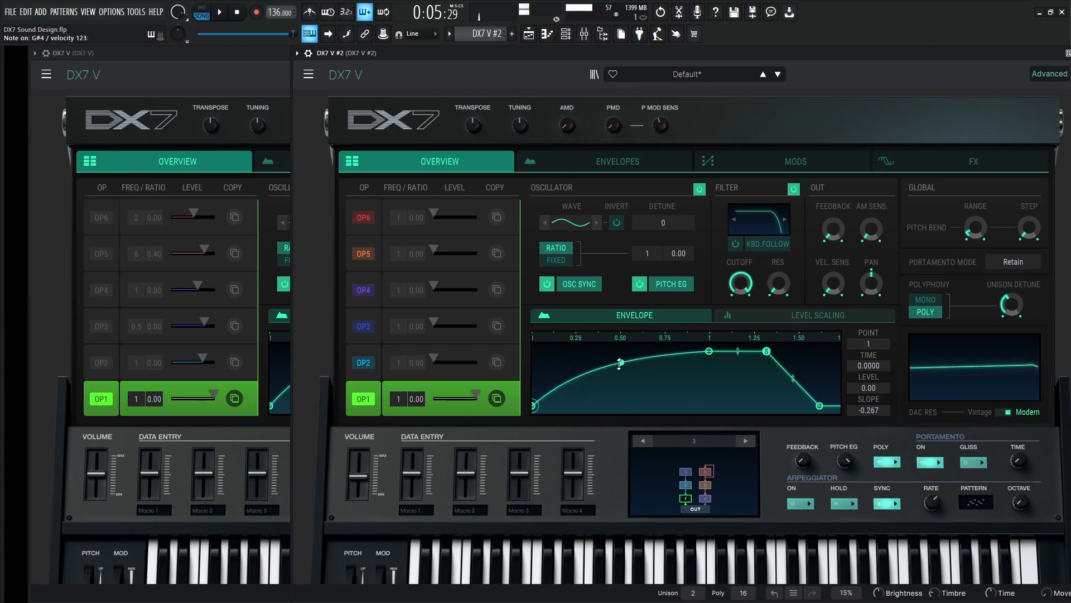
Lengthen OP1's decay and release in DX7 V #2, placing envelope point 3 at time 1.3400 and level 0.459.
click(245, 61)
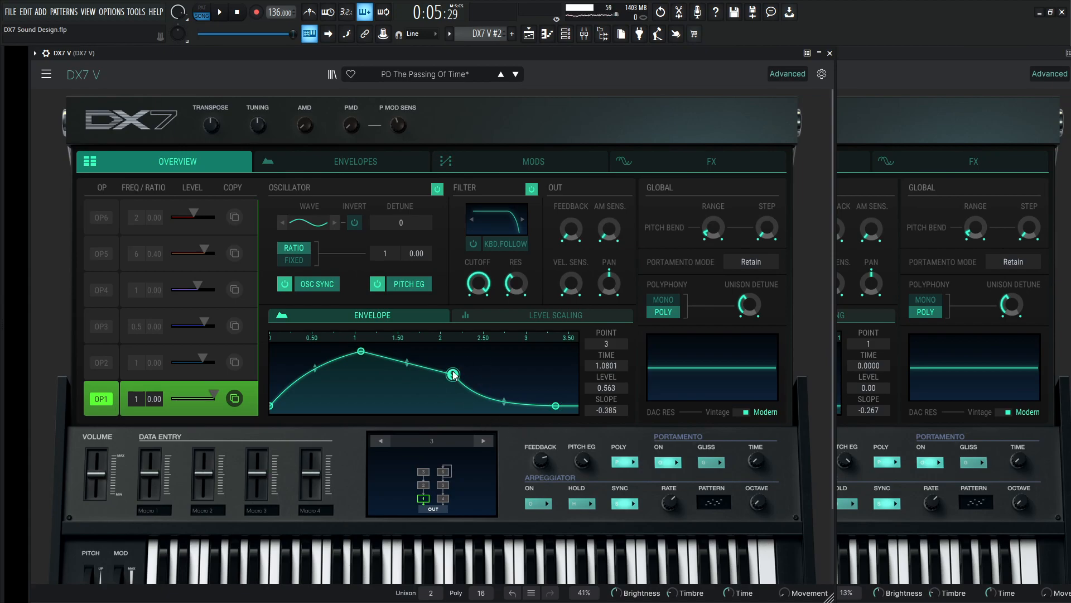
click(913, 51)
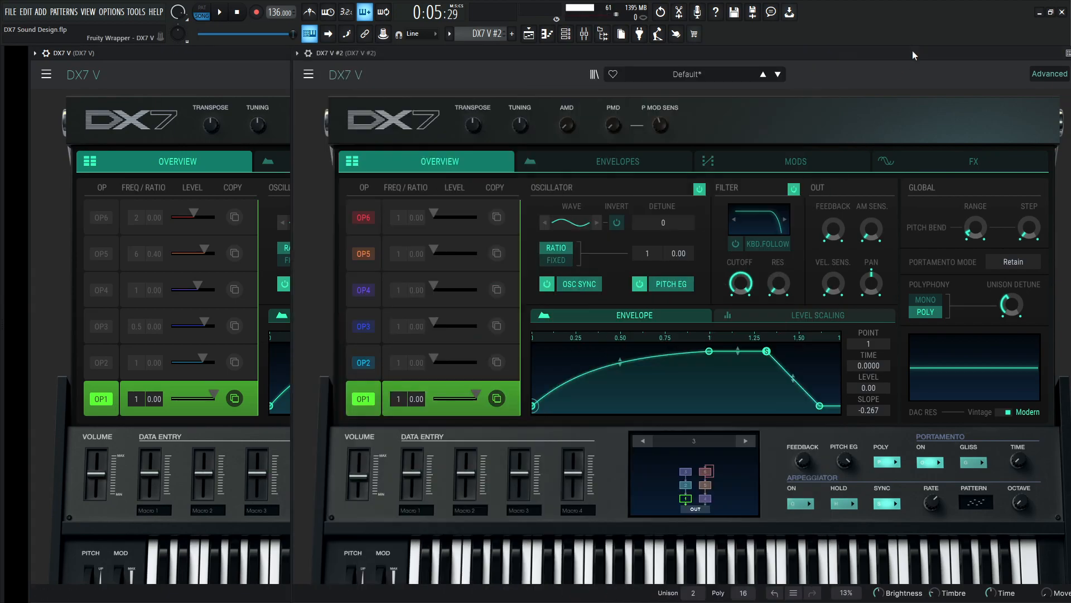
drag(767, 351, 820, 371)
click(820, 406)
drag(826, 411, 770, 416)
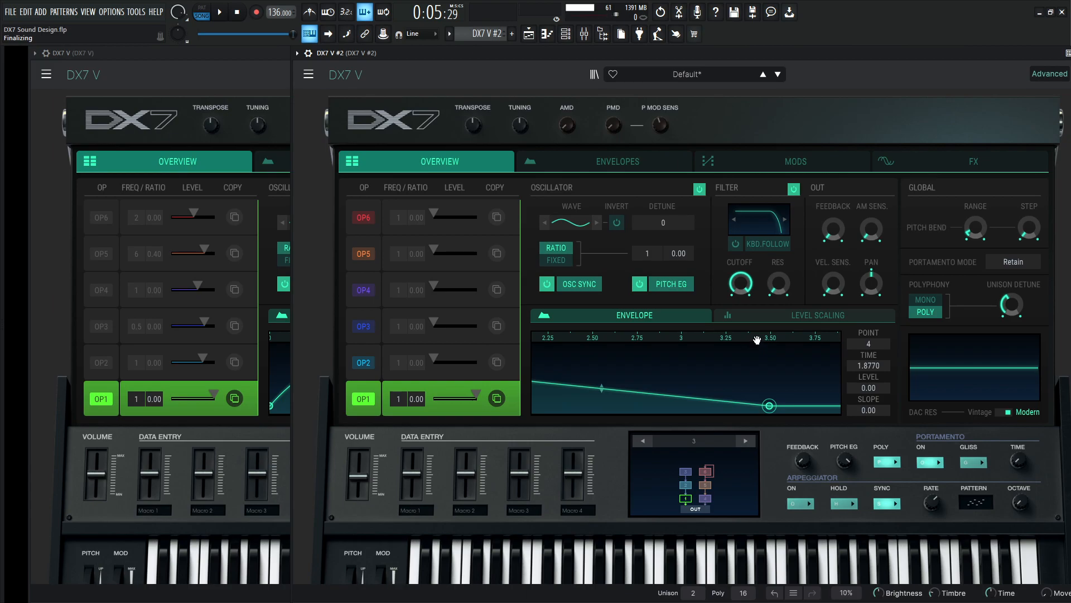
double_click(757, 340)
drag(665, 373, 727, 386)
Curve OP1's release segment in DX7 V #2 to a slope of -0.505, following the reference envelope.
click(286, 76)
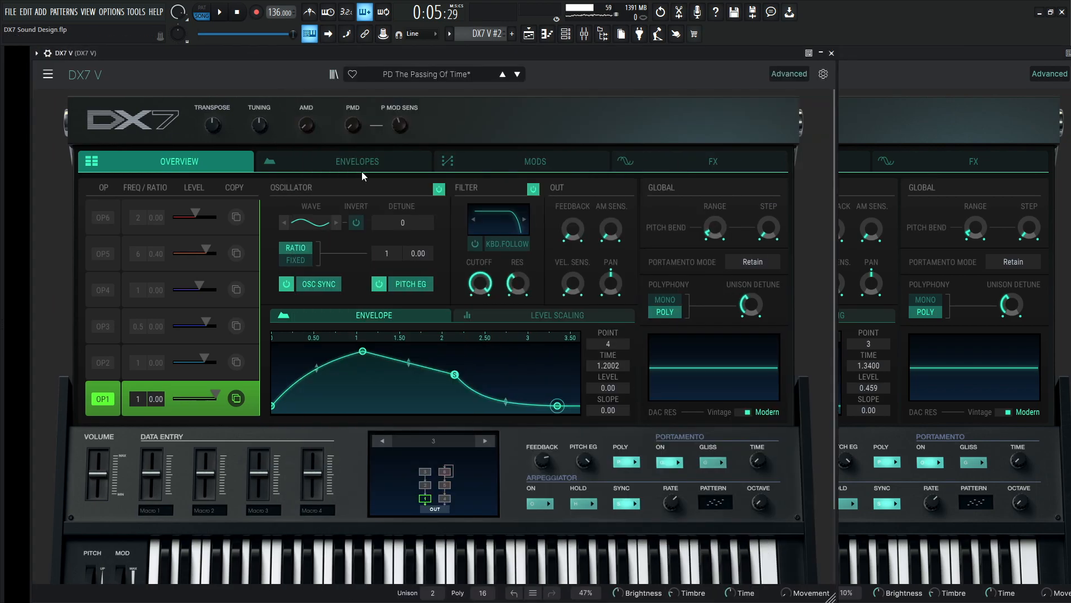
click(892, 55)
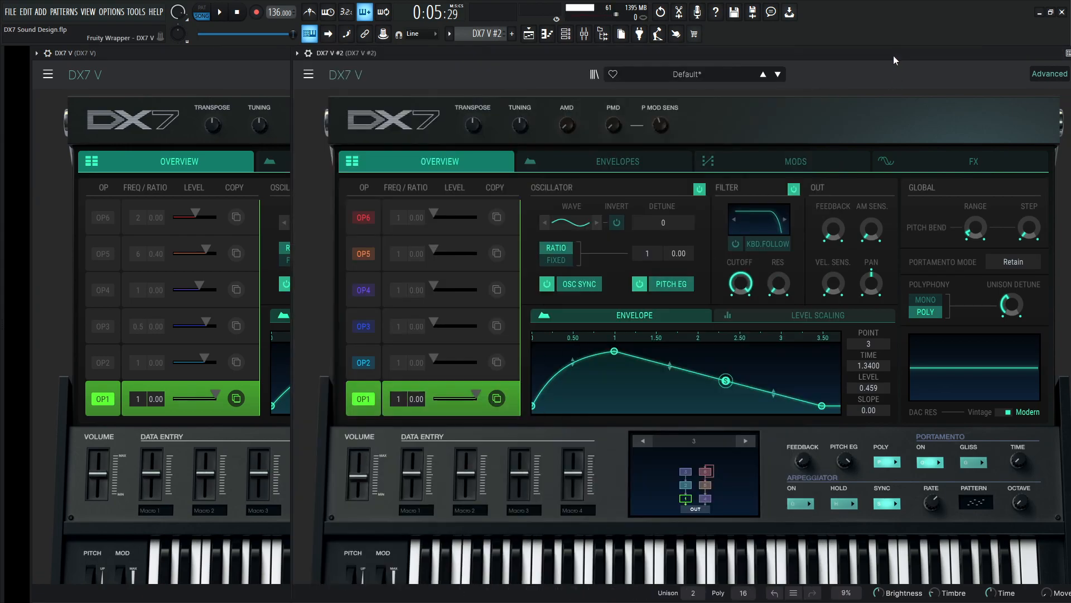
drag(773, 393, 773, 402)
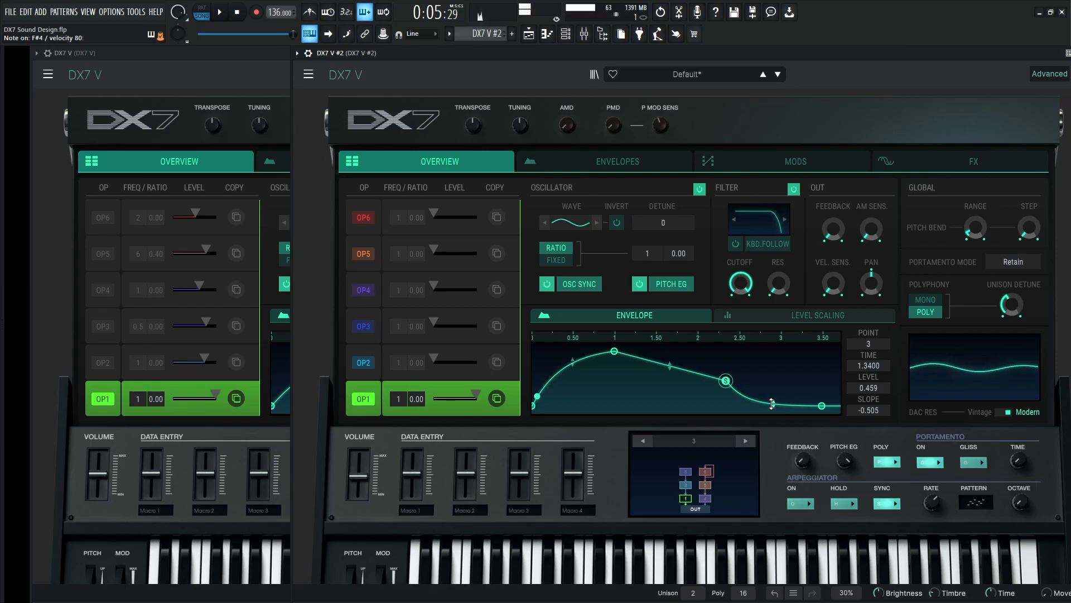
Unmute OP2 in the reference patch and select it to show its oscillator and envelope settings.
click(244, 66)
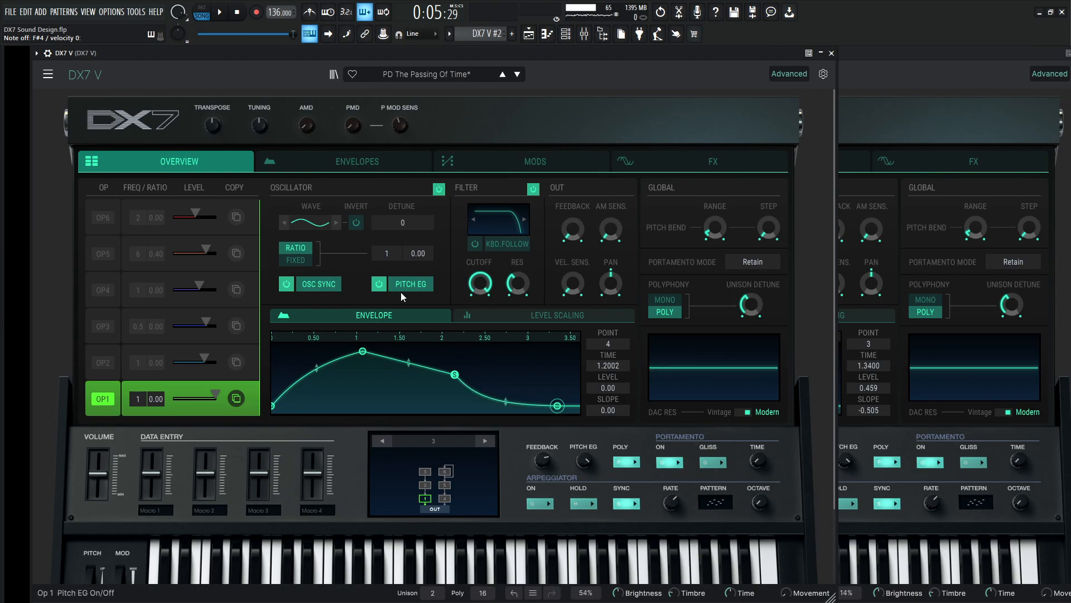
click(103, 363)
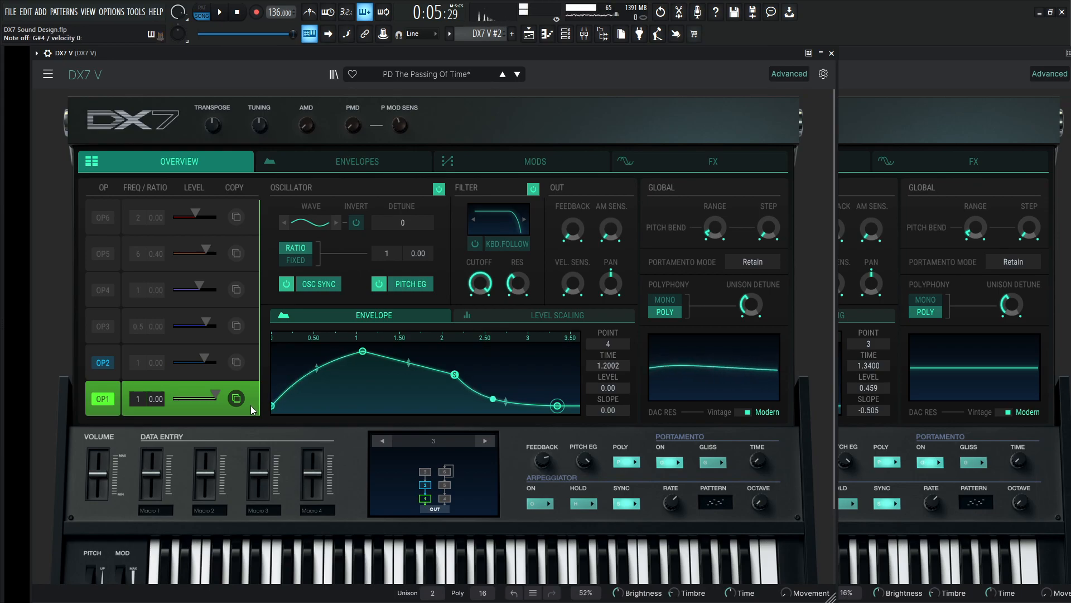
click(106, 351)
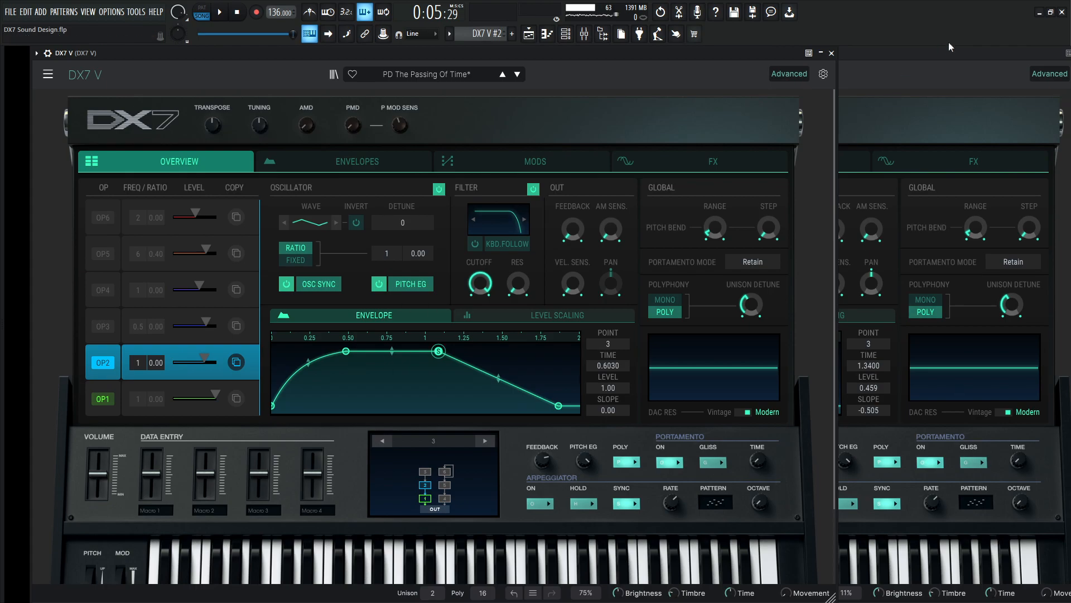
Select OP2 in DX7 V #2 and arrange both synth windows side by side for comparison.
click(935, 54)
drag(537, 54, 651, 53)
click(483, 352)
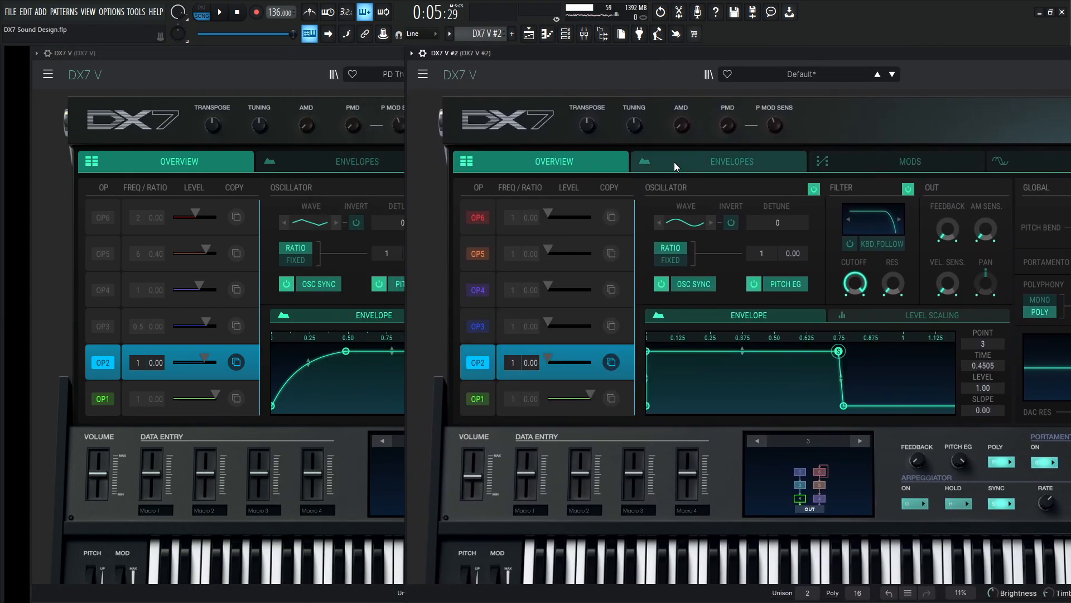
drag(290, 56, 242, 56)
drag(826, 52, 882, 50)
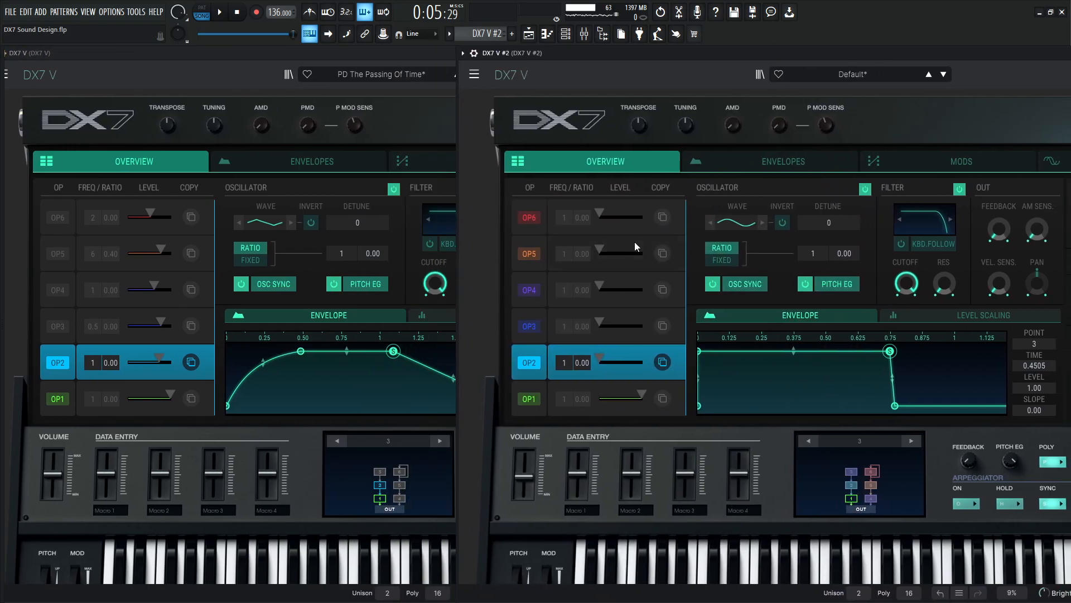
Give OP2's envelope in DX7 V #2 an attack time of 0.4982 with a slope of -0.395.
drag(698, 351, 827, 346)
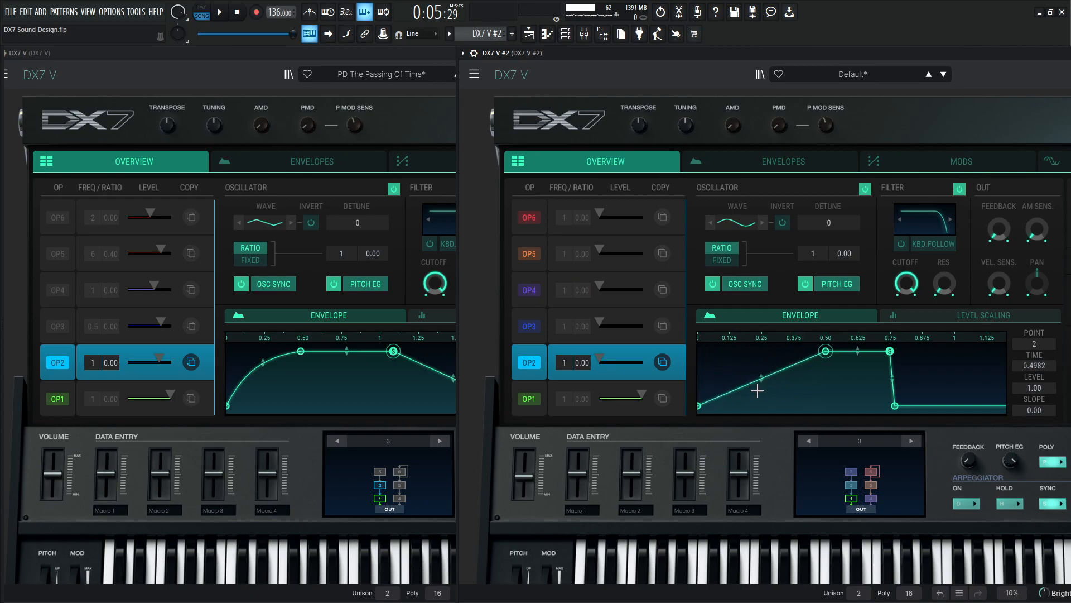
drag(760, 377, 761, 355)
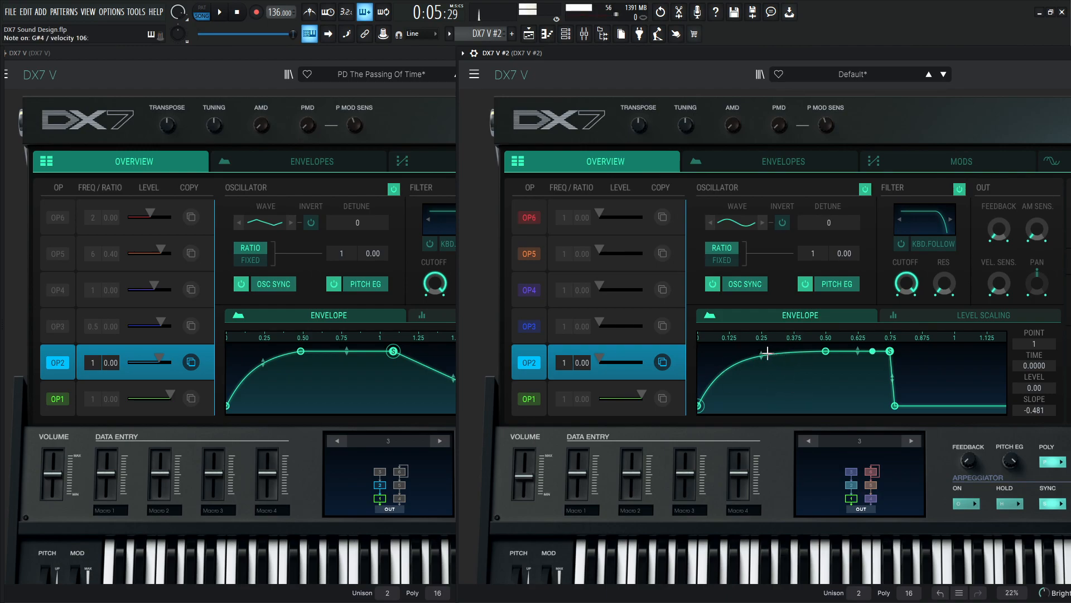
drag(761, 355, 763, 357)
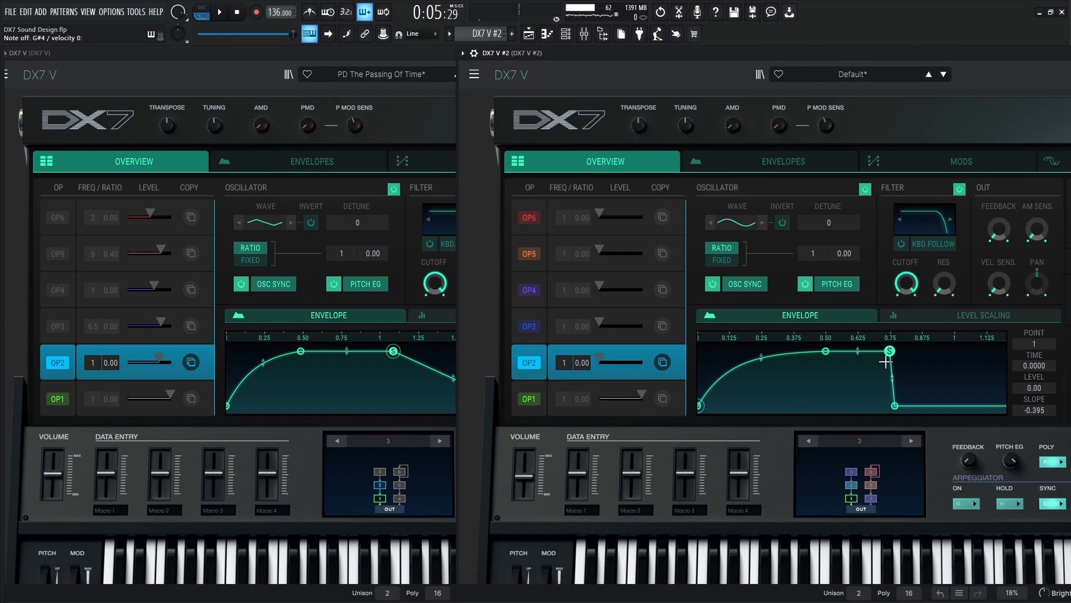
Extend OP2's envelope in DX7 V #2, placing point 3 at time 0.5523 and level 0.990 with a longer release.
drag(895, 406, 990, 406)
drag(812, 358, 891, 359)
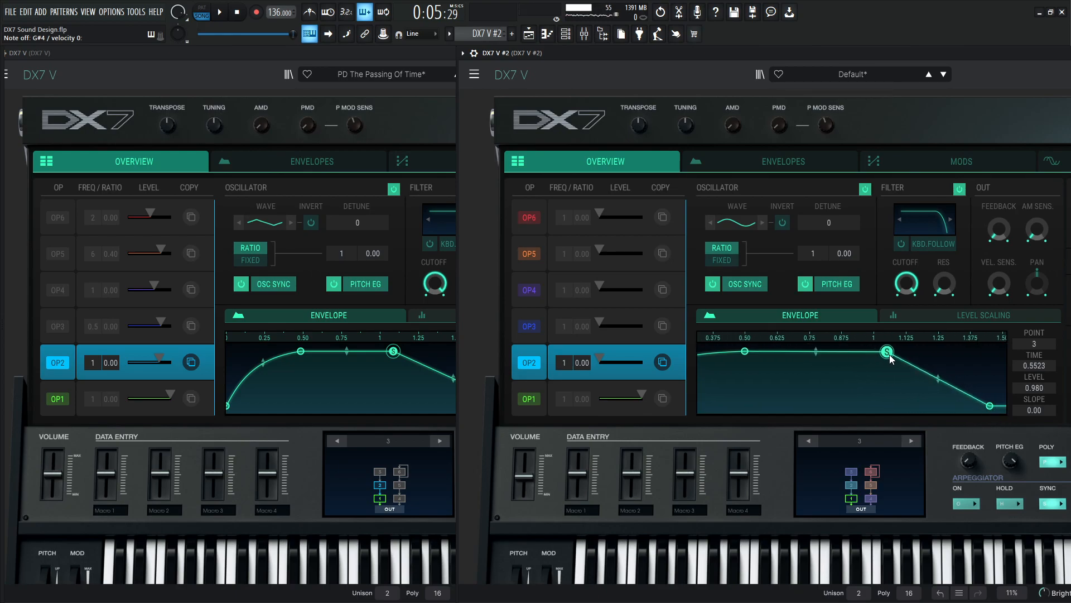
click(405, 61)
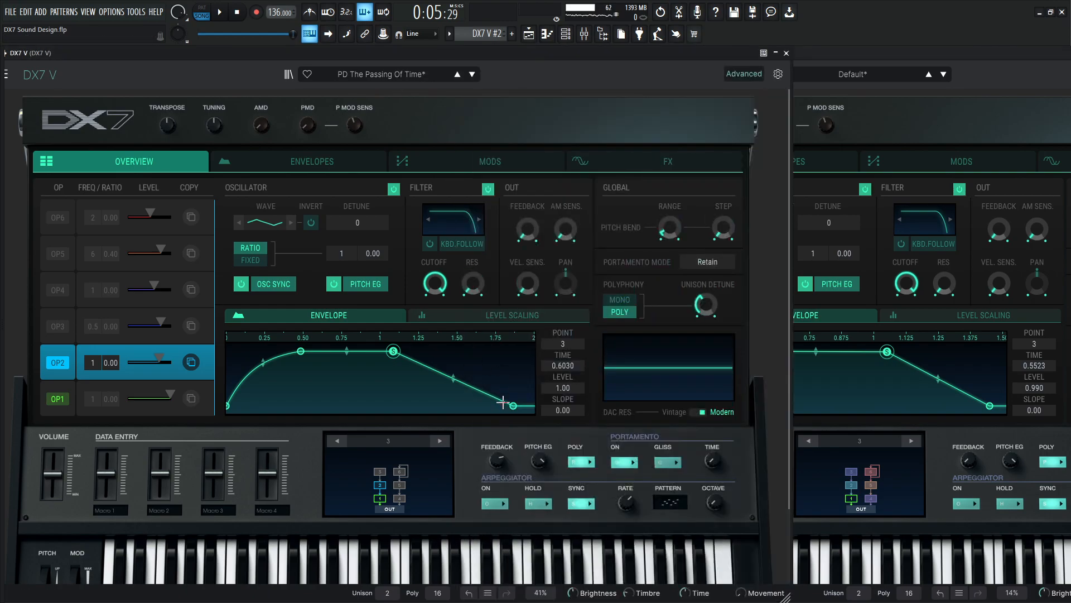
Set OP2's release in DX7 V #2 to time 0.7625 with slope -0.141, and raise its output level to match the reference's 74.
click(950, 52)
click(991, 406)
mouse_move(990, 409)
mouse_down()
mouse_move(998, 414)
mouse_move(986, 413)
mouse_up()
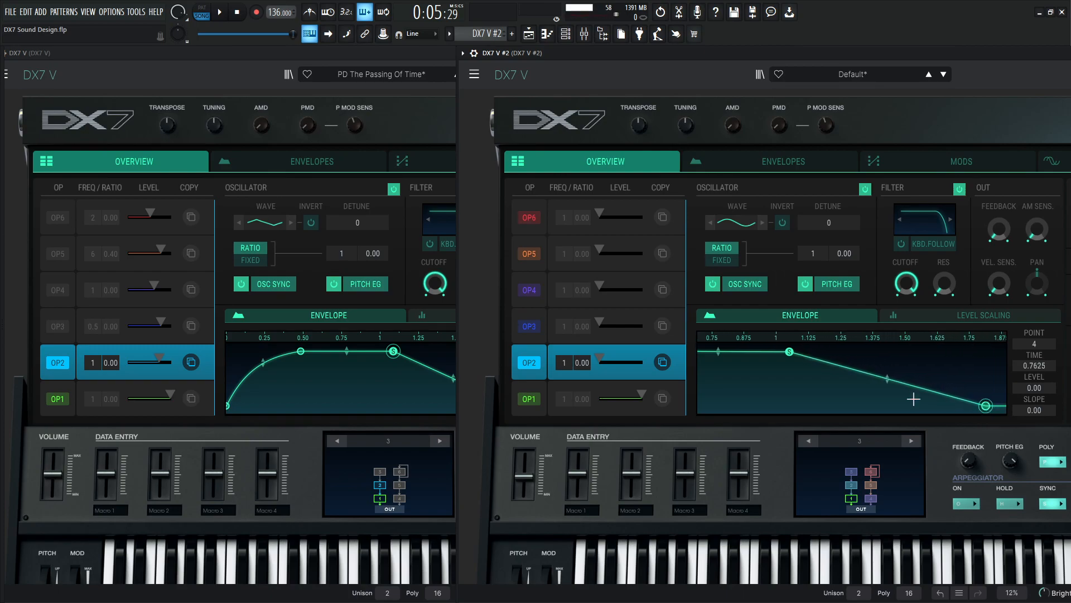
drag(888, 379, 888, 387)
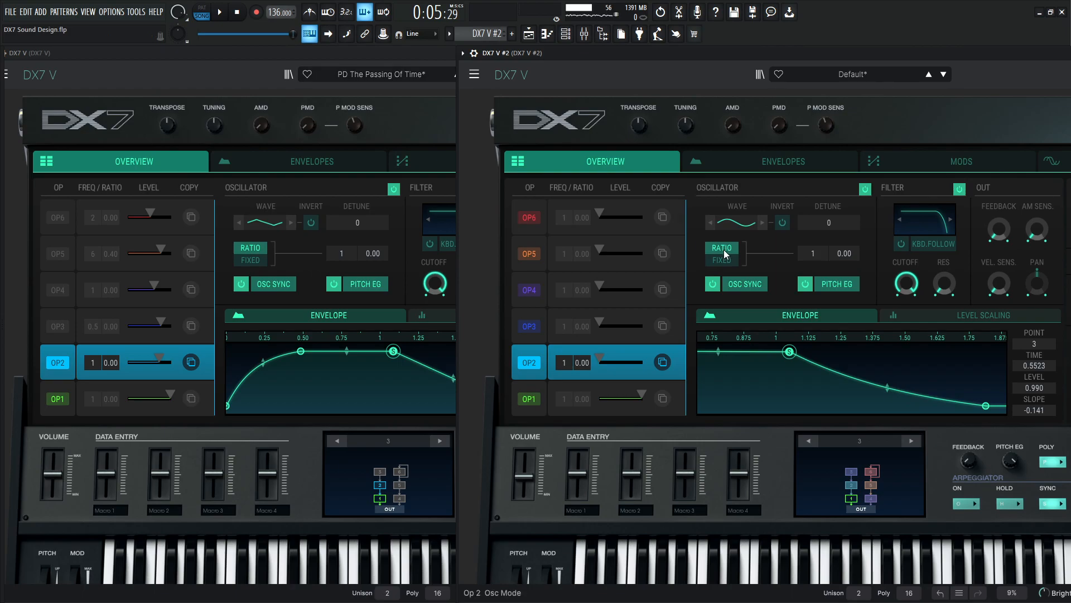
mouse_move(162, 356)
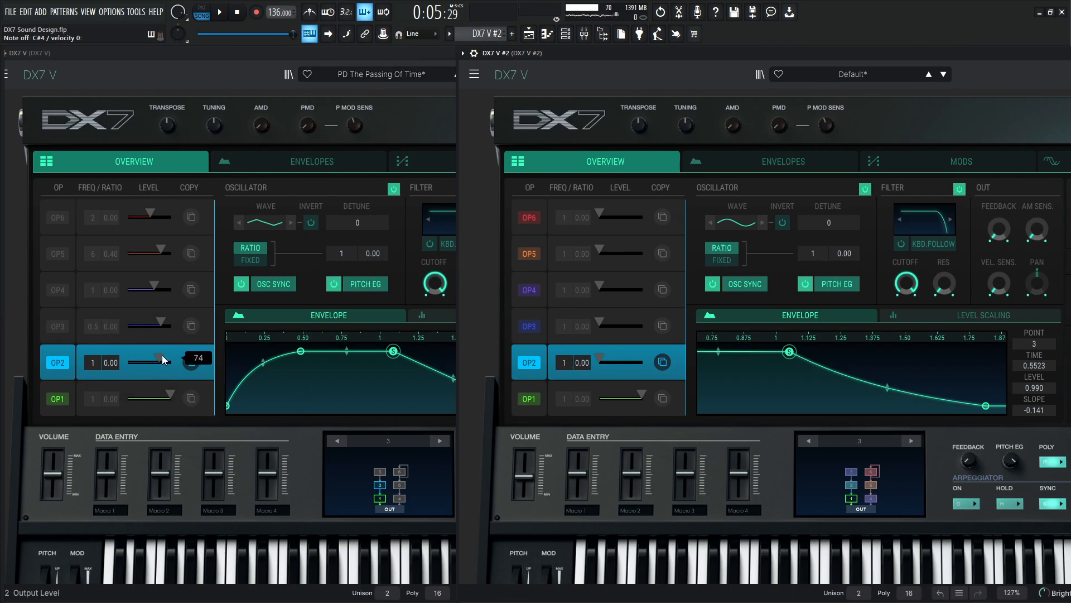
drag(599, 359, 620, 359)
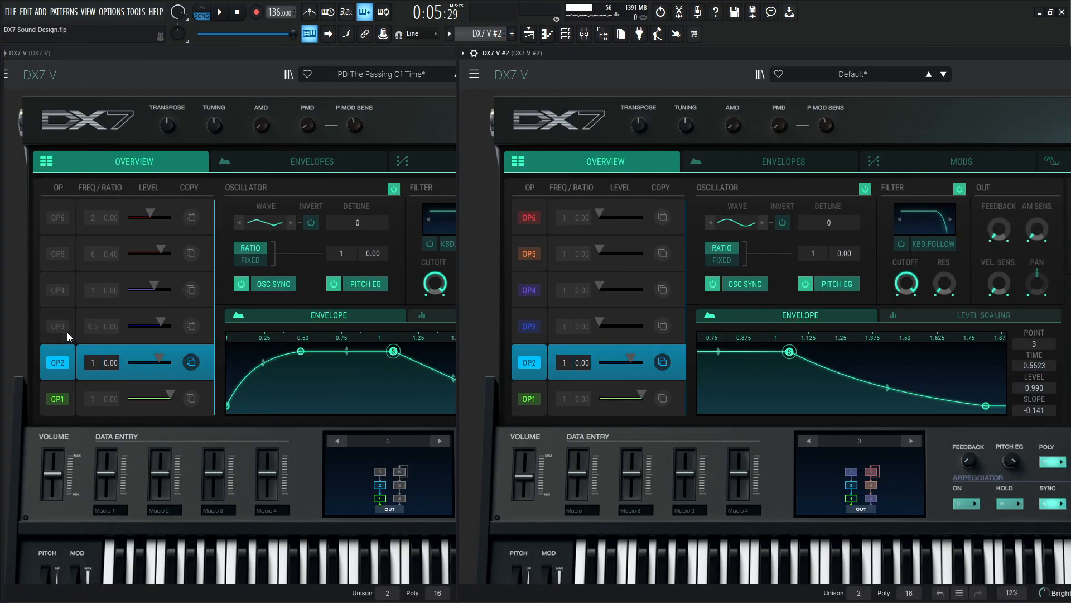
Select OP3 in the reference patch, and set OP3's ratio to 0.5 and output level to 78 in DX7 V #2.
click(66, 318)
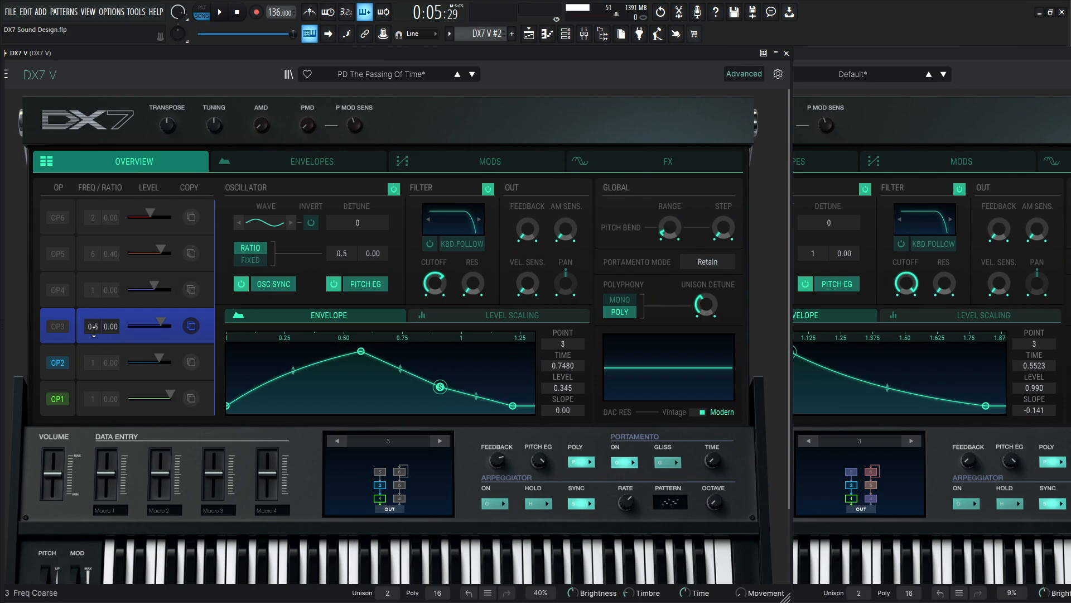
click(973, 52)
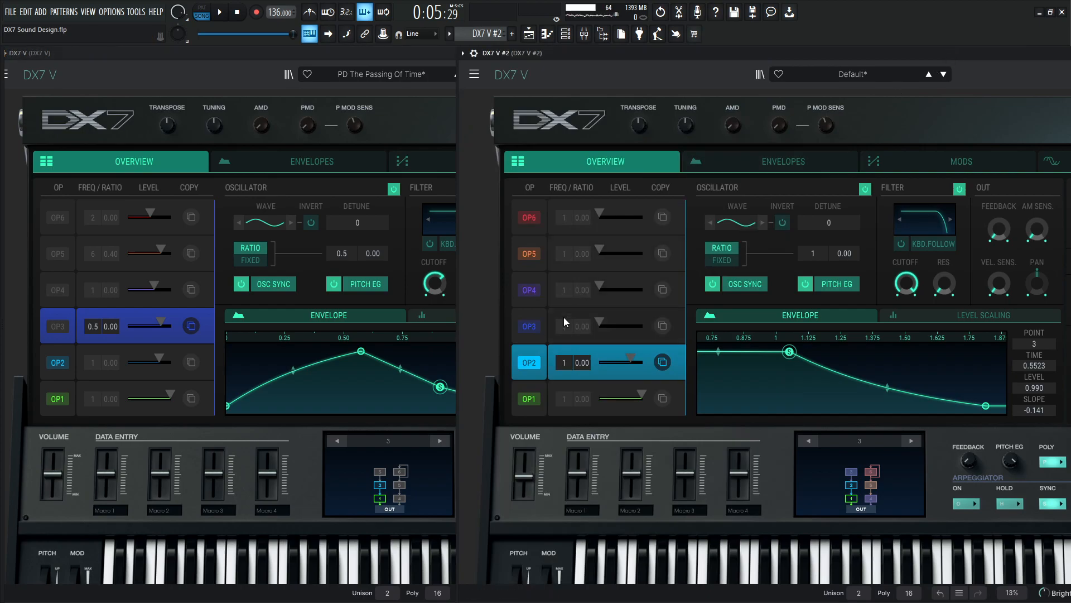
drag(564, 326, 564, 330)
mouse_move(162, 322)
mouse_move(605, 327)
drag(603, 321, 631, 321)
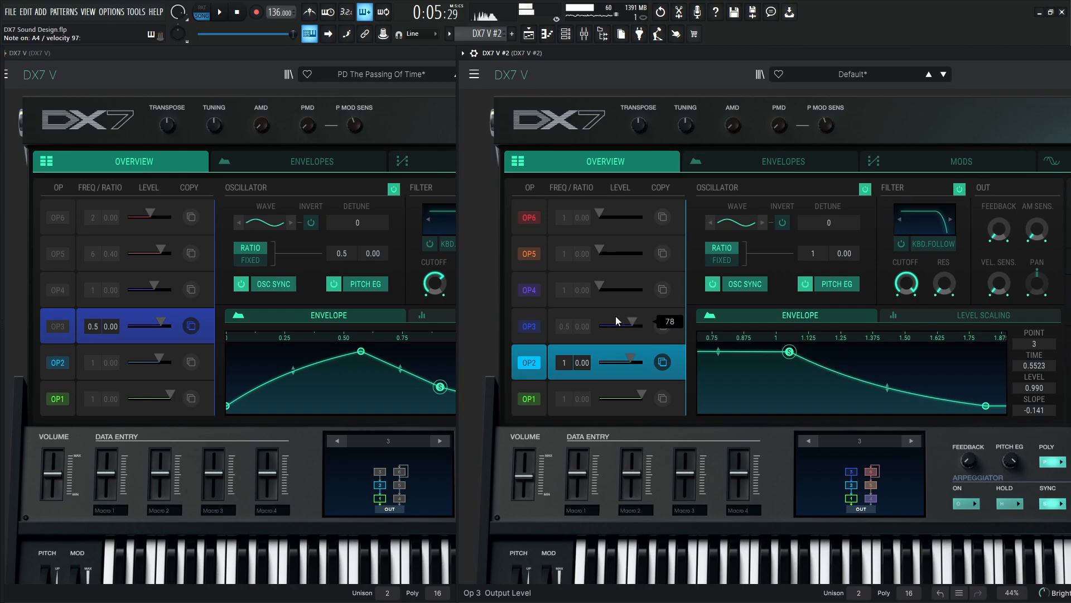
Select OP3 in DX7 V #2 and shape its envelope attack with a time of 0.5502 and a slope of -0.141.
click(537, 315)
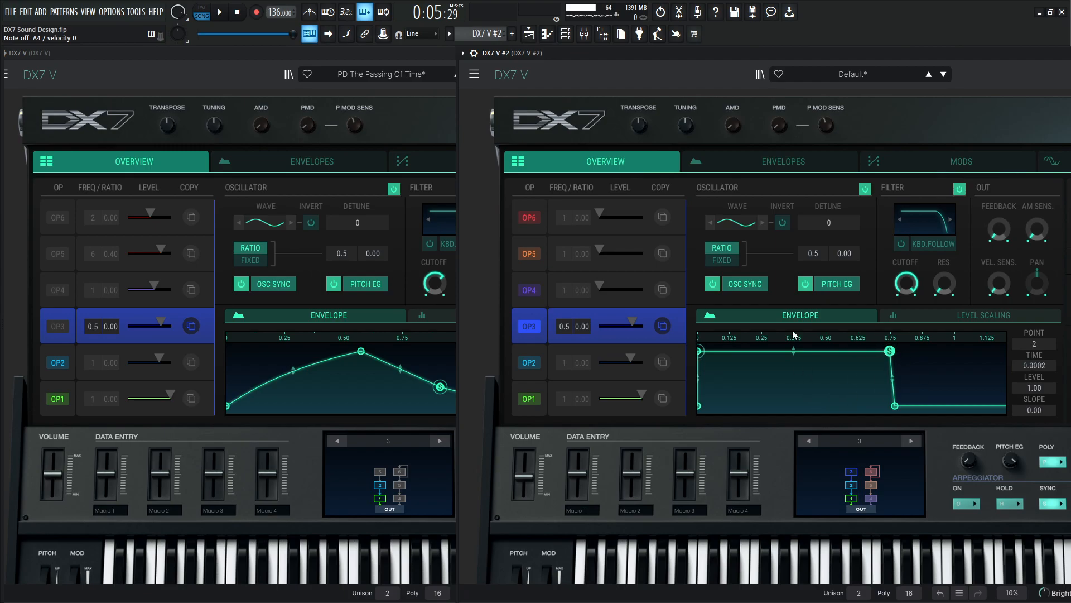
click(319, 59)
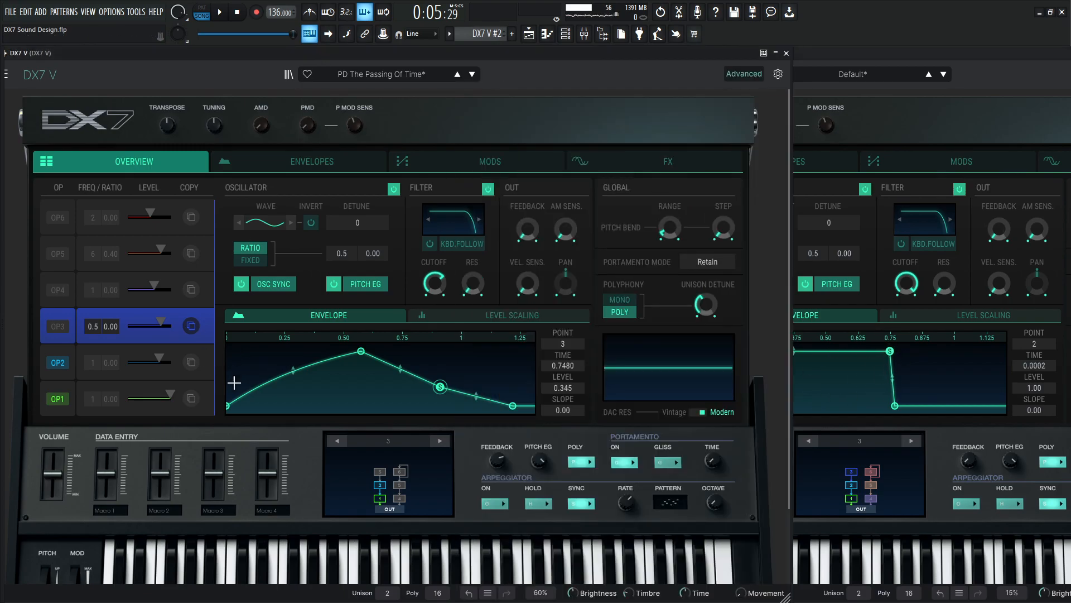
click(893, 53)
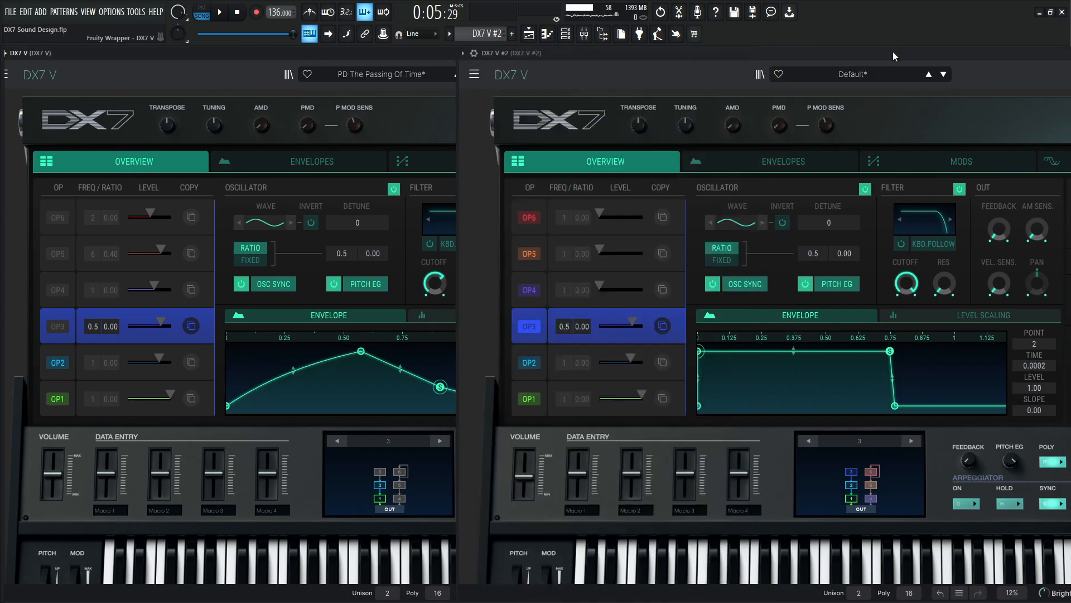
drag(699, 349, 839, 350)
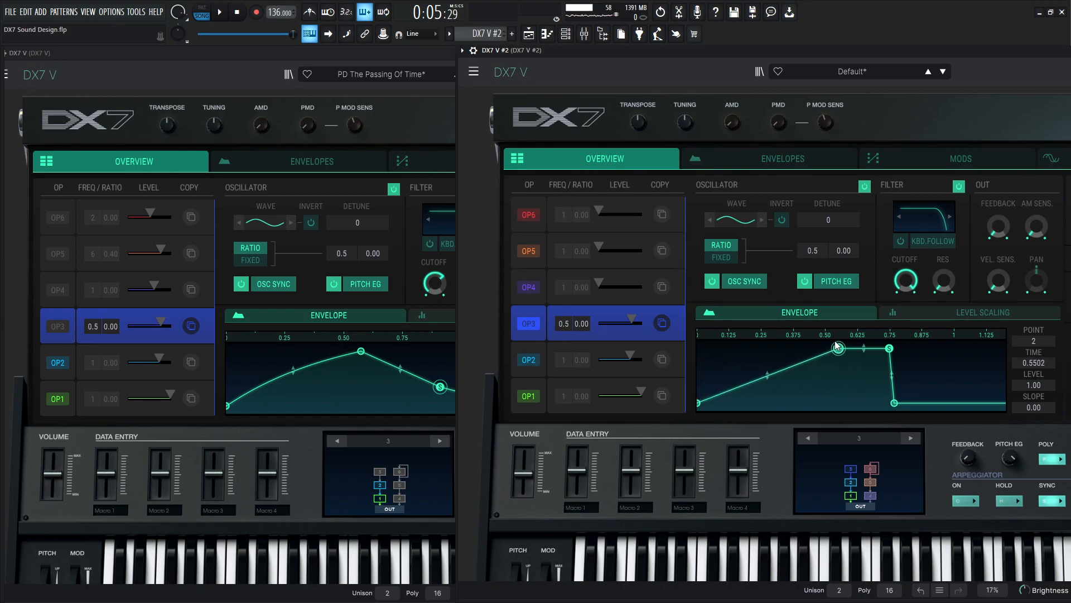
drag(752, 382, 751, 363)
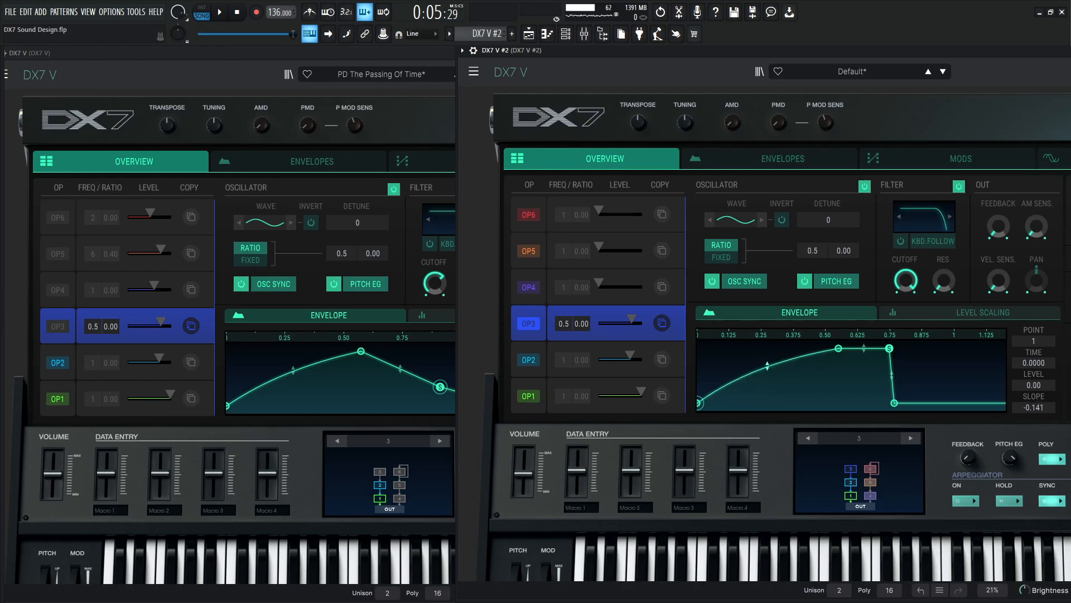
Shape OP3's envelope in DX7 V #2 with the reference's decay to a lower sustain level and a release time of 0.5134.
click(432, 386)
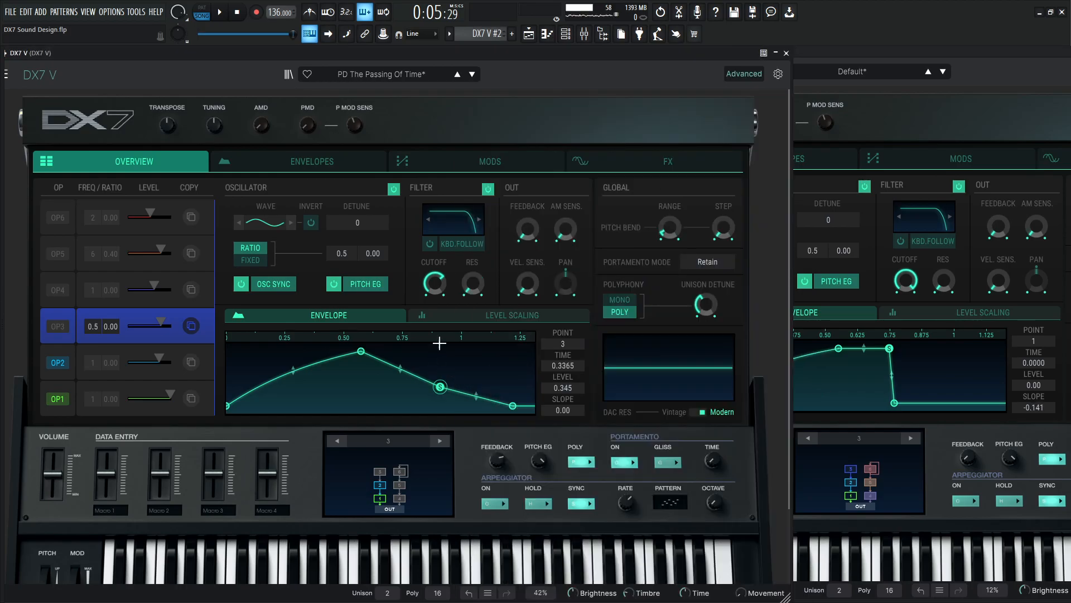
drag(895, 403, 964, 403)
drag(890, 348, 915, 404)
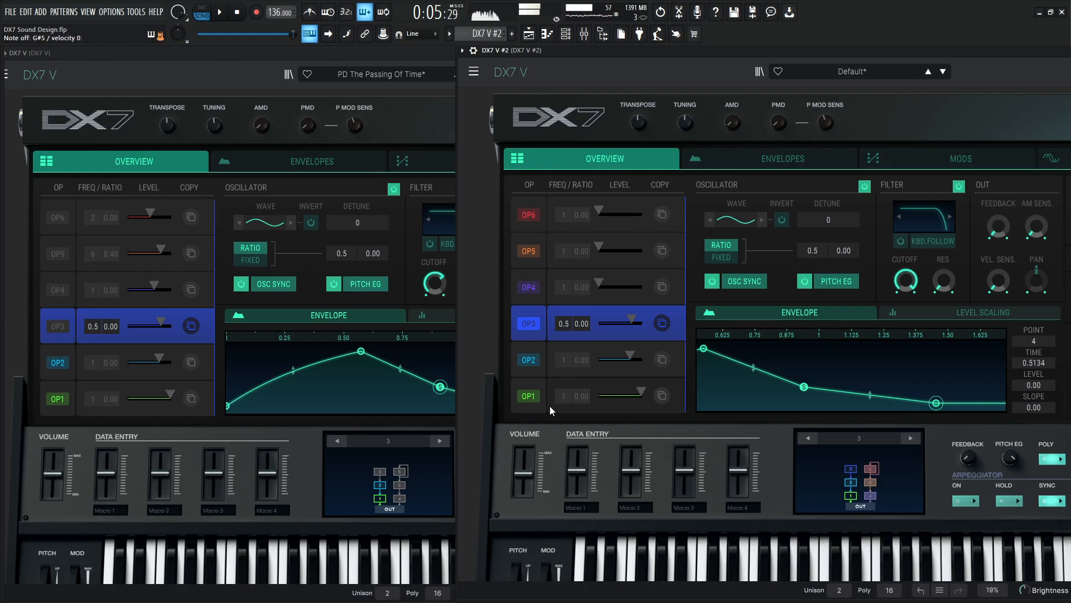
Unmute OP3 in the reference patch and compare its OP3, OP2 and OP1 settings and sound with DX7 V #2.
click(65, 326)
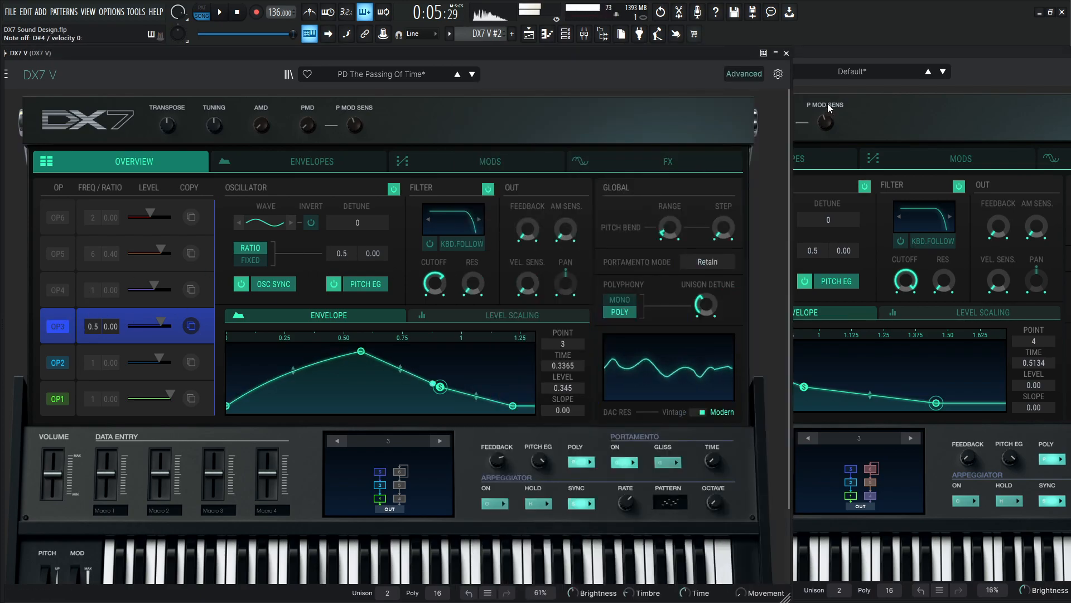
click(882, 65)
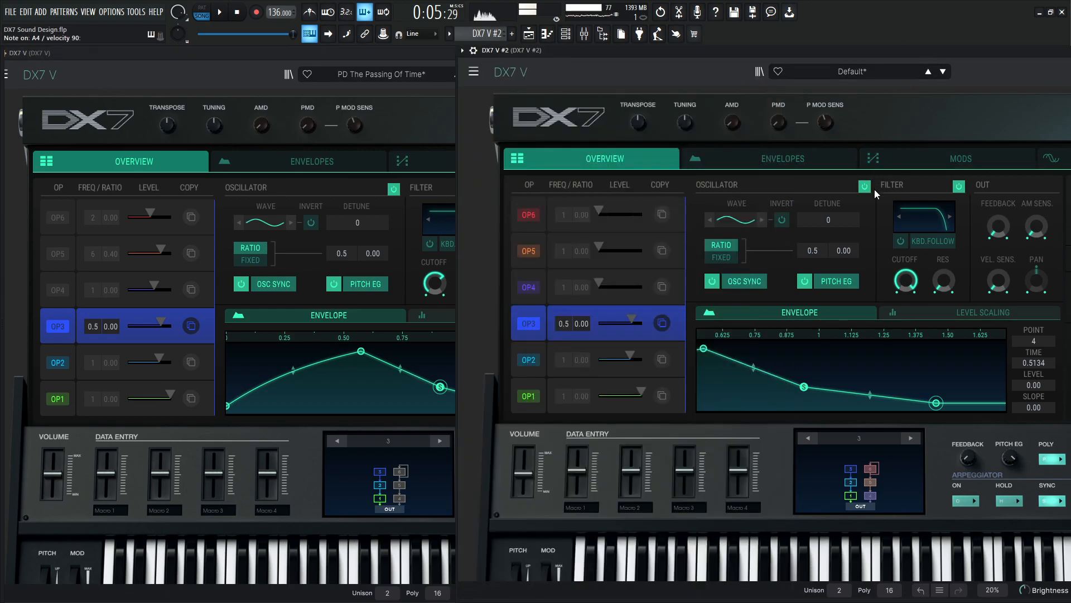
click(79, 349)
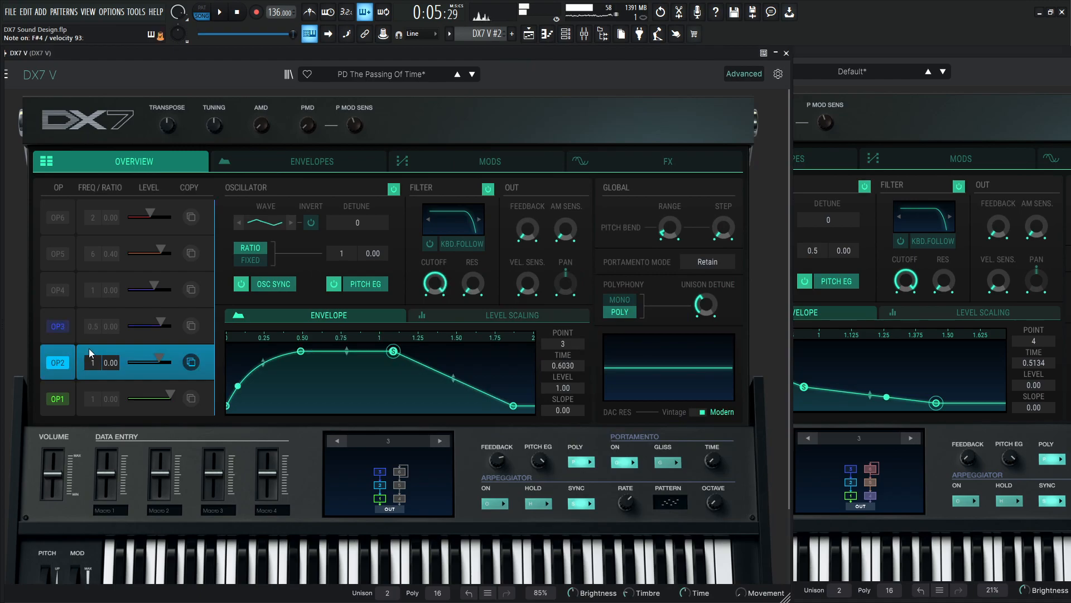
click(79, 397)
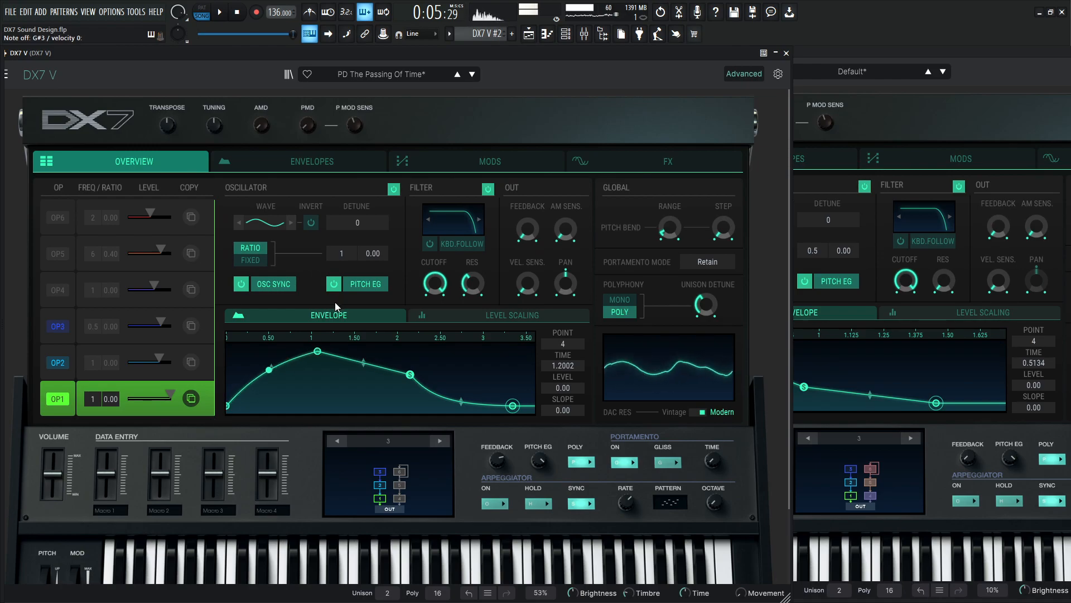
click(939, 51)
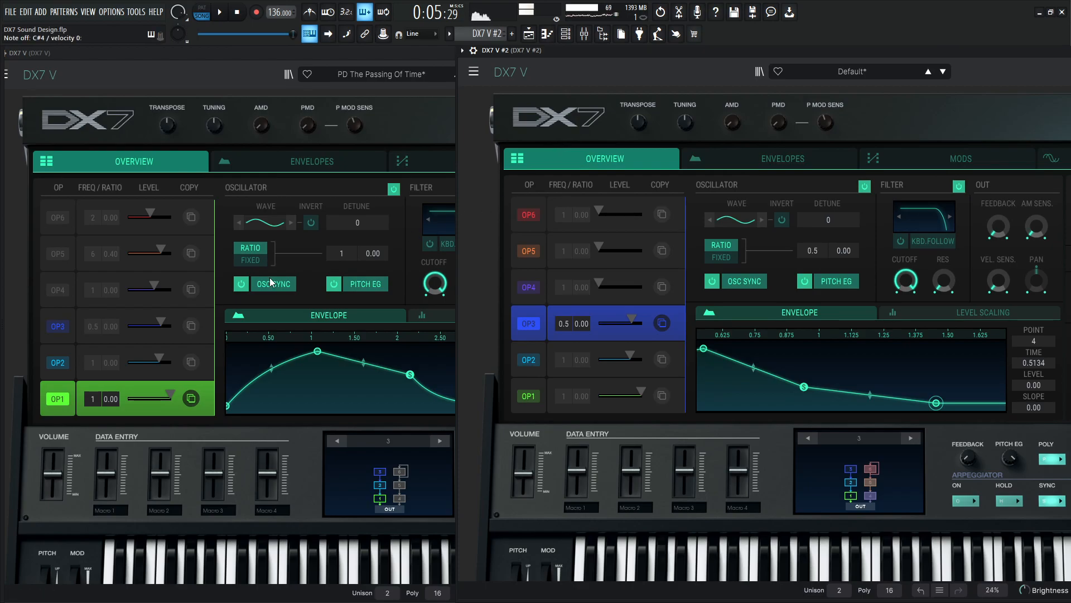
Check OP2 in the reference patch again and raise the main feedback amount in DX7 V #2.
click(70, 349)
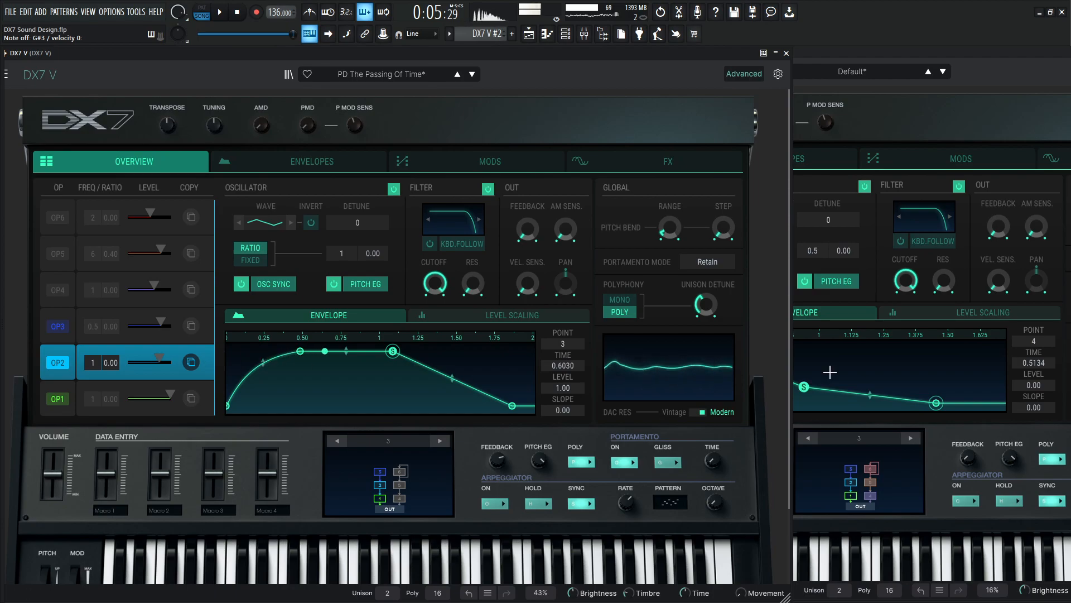
click(969, 458)
scroll(968, 459, up, 10)
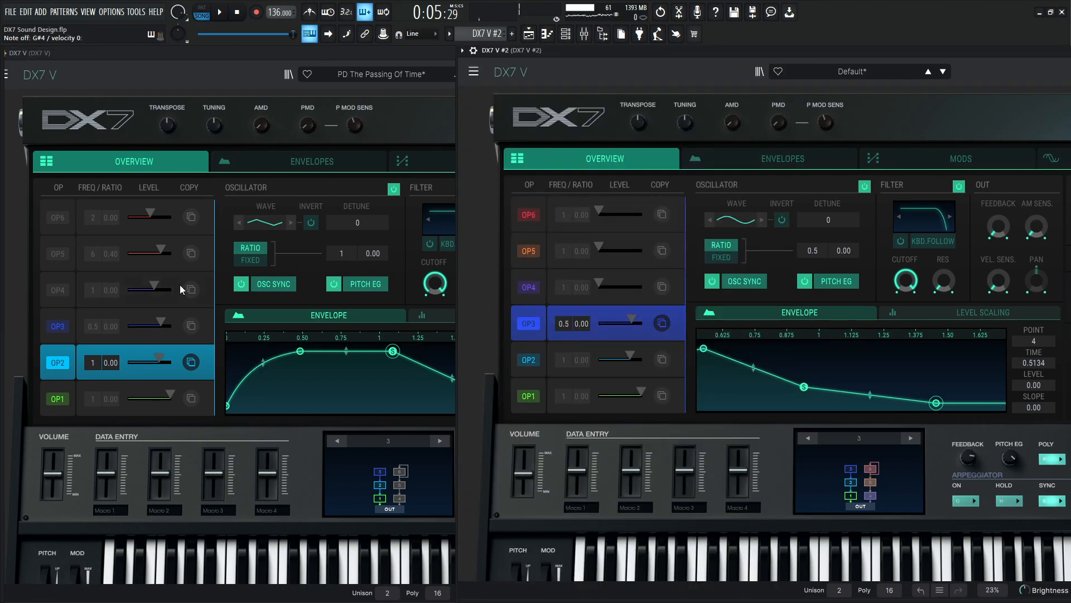
Mute OP1 in the reference patch, and select and unmute OP4 to show its settings.
click(380, 497)
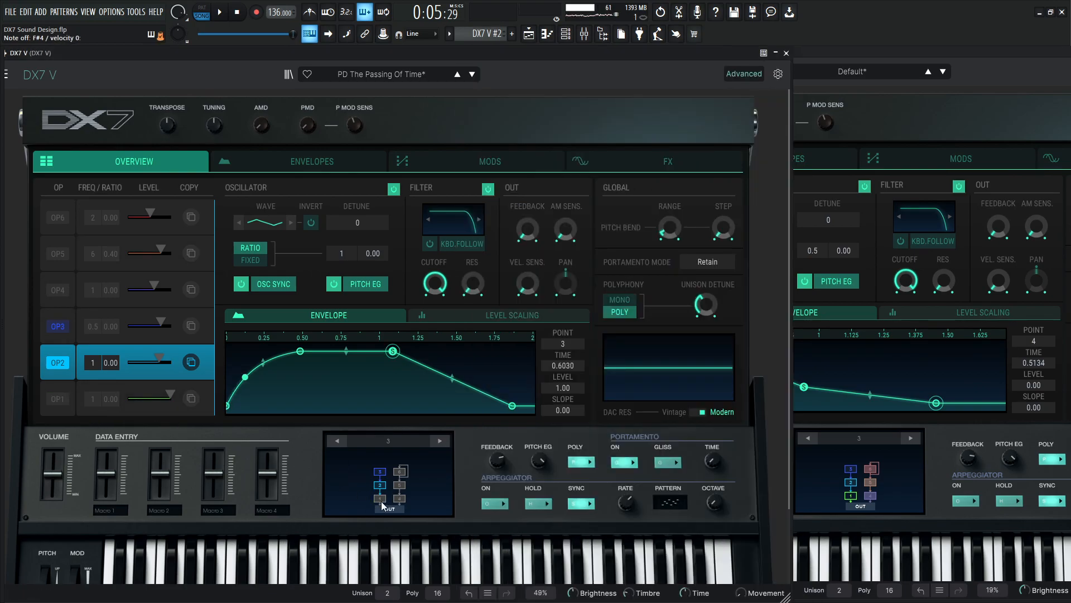
click(58, 291)
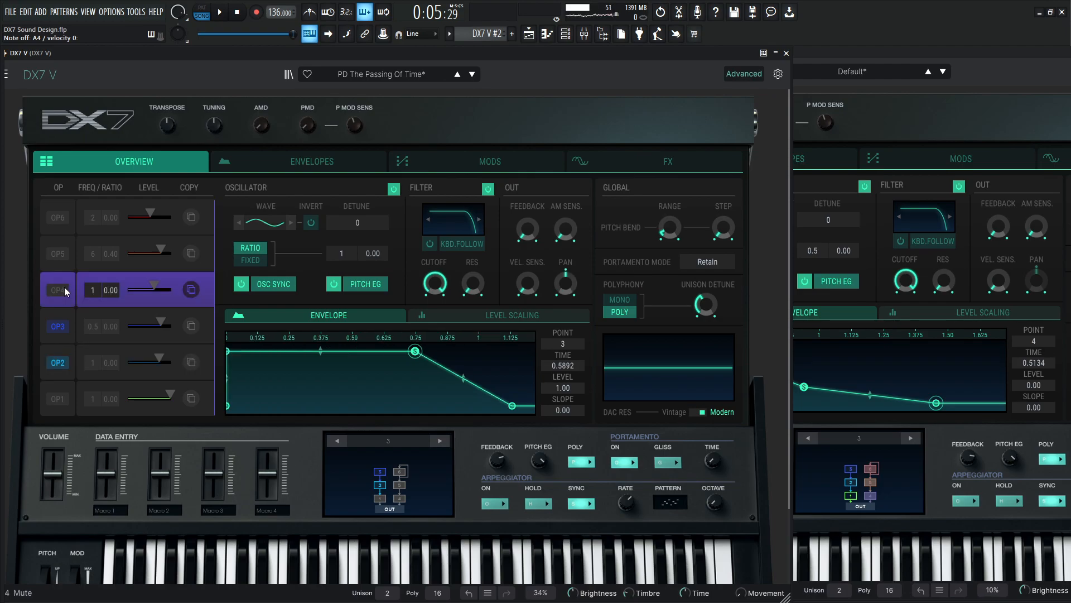
click(64, 286)
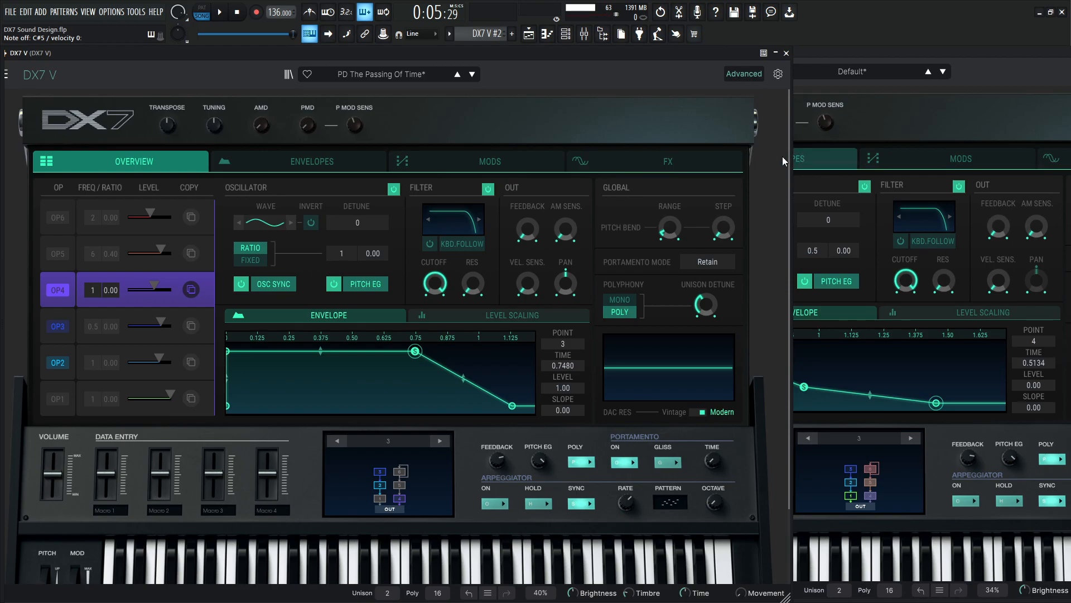
Select OP4 in DX7 V #2, set its envelope release time to 0.2838, and mute OP1.
click(892, 48)
click(541, 276)
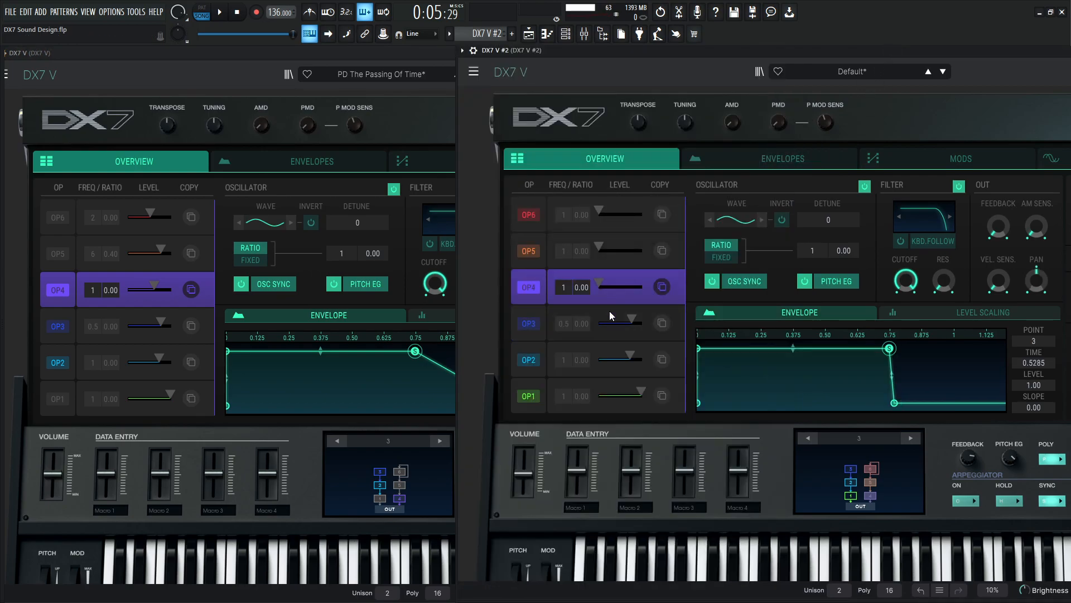
drag(939, 410, 965, 412)
click(852, 494)
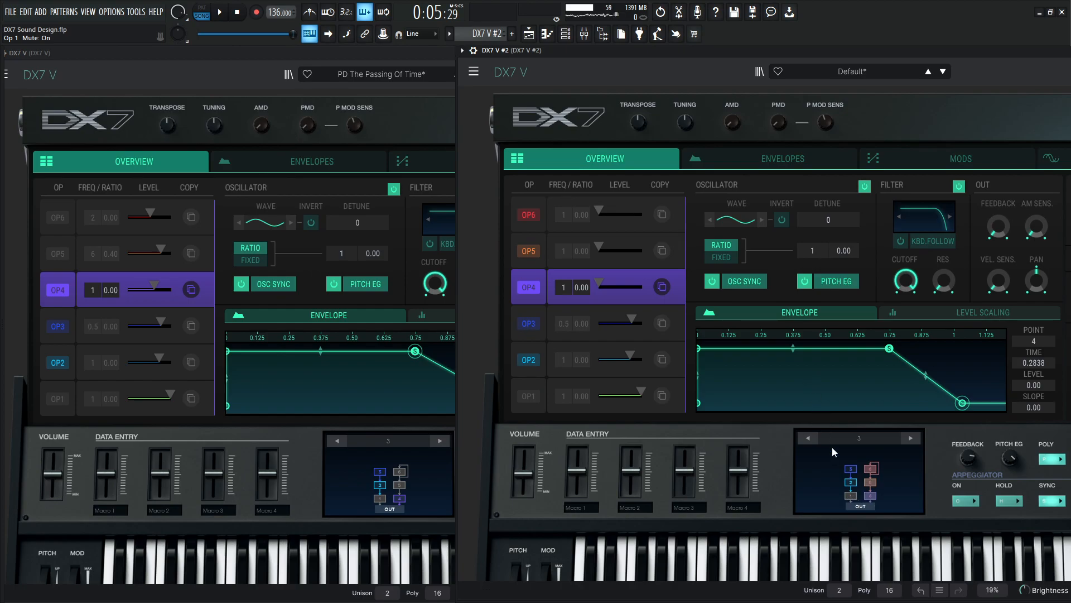
Raise OP4's output level in DX7 V #2 and adjust it to match OP4's level in the reference patch.
drag(597, 280, 641, 285)
click(387, 102)
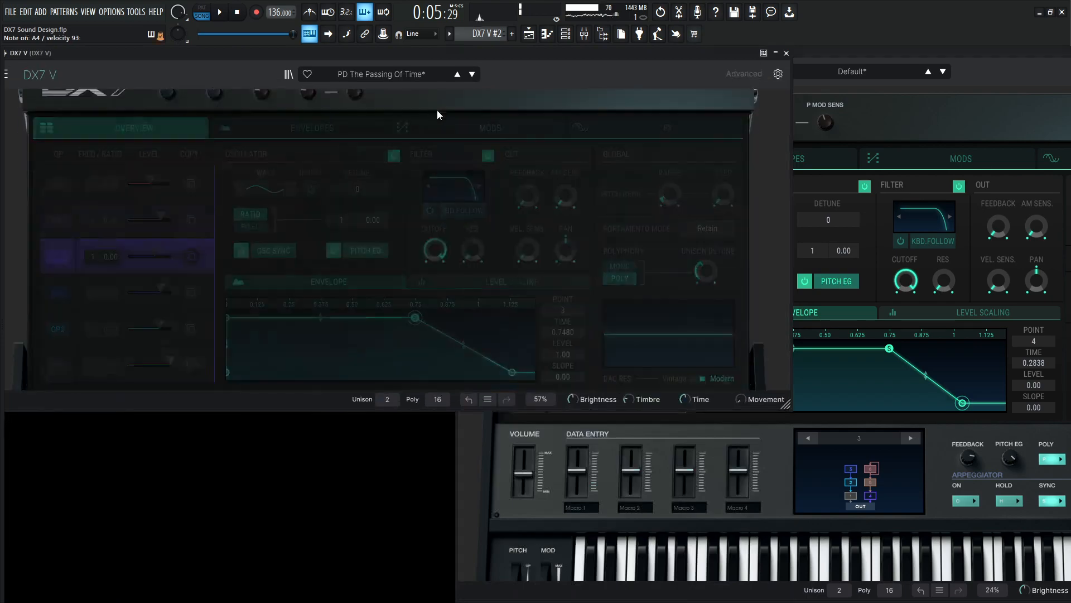
click(528, 124)
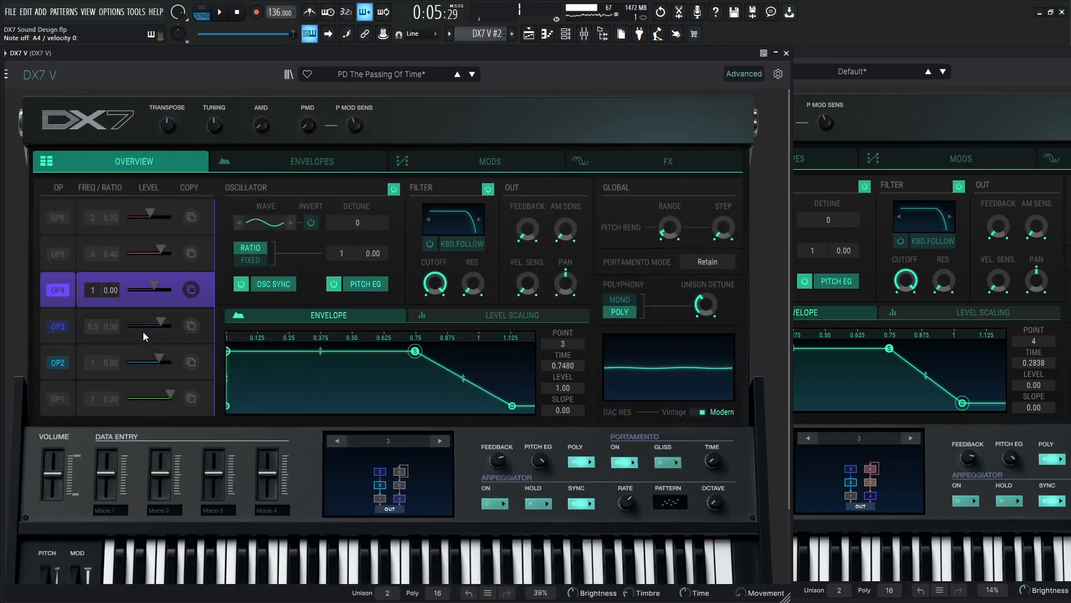
mouse_move(156, 282)
click(894, 52)
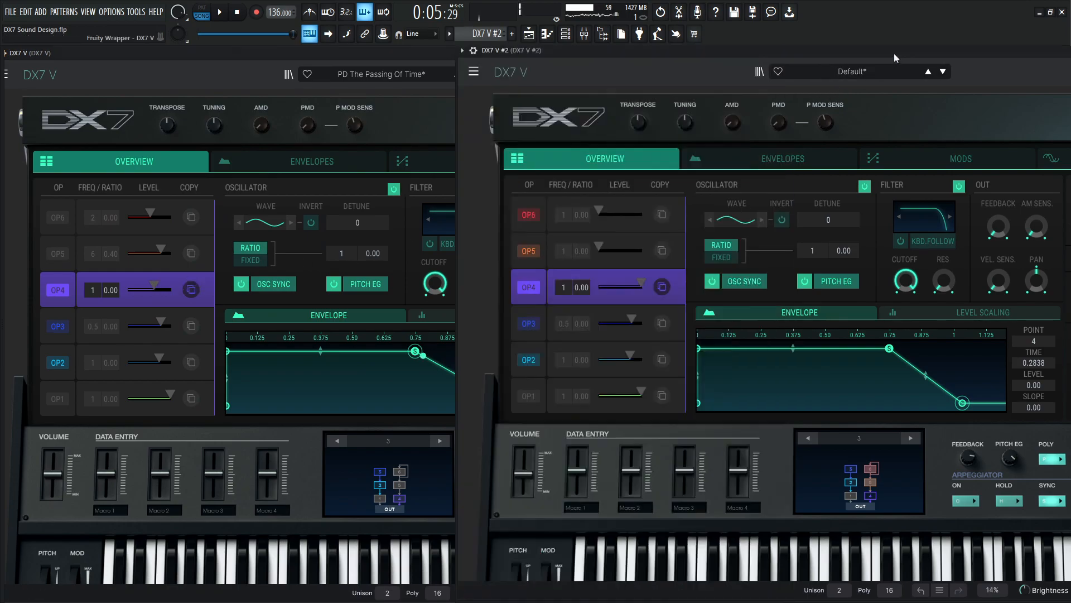
drag(639, 286, 625, 283)
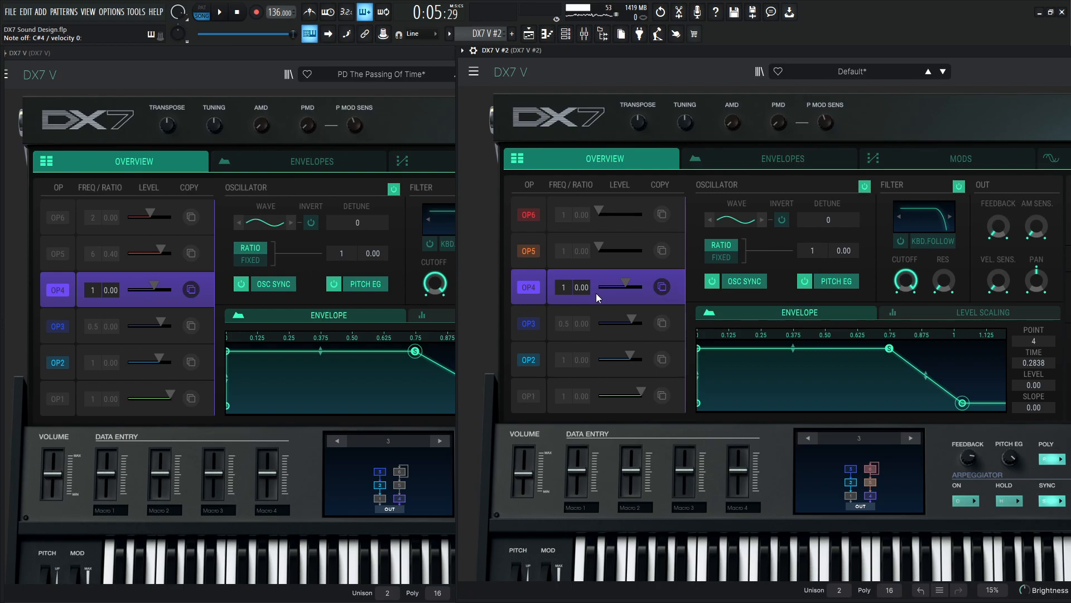
drag(625, 284, 626, 285)
Unmute OP5 in the reference patch, and set OP5's ratio to 6 with 0.40 fine and output level 78 in DX7 V #2.
click(71, 252)
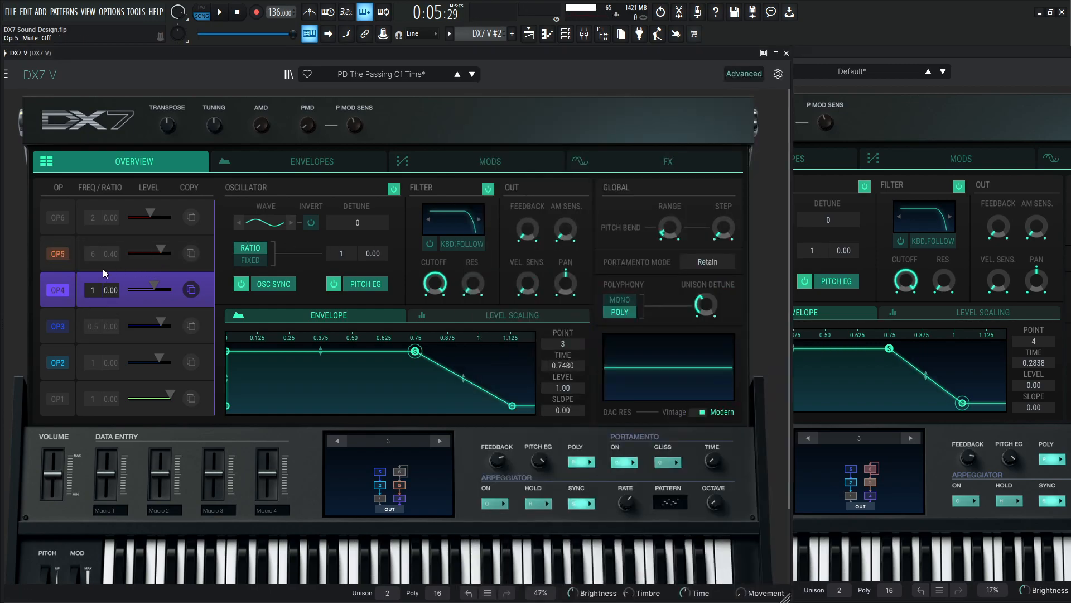
click(958, 51)
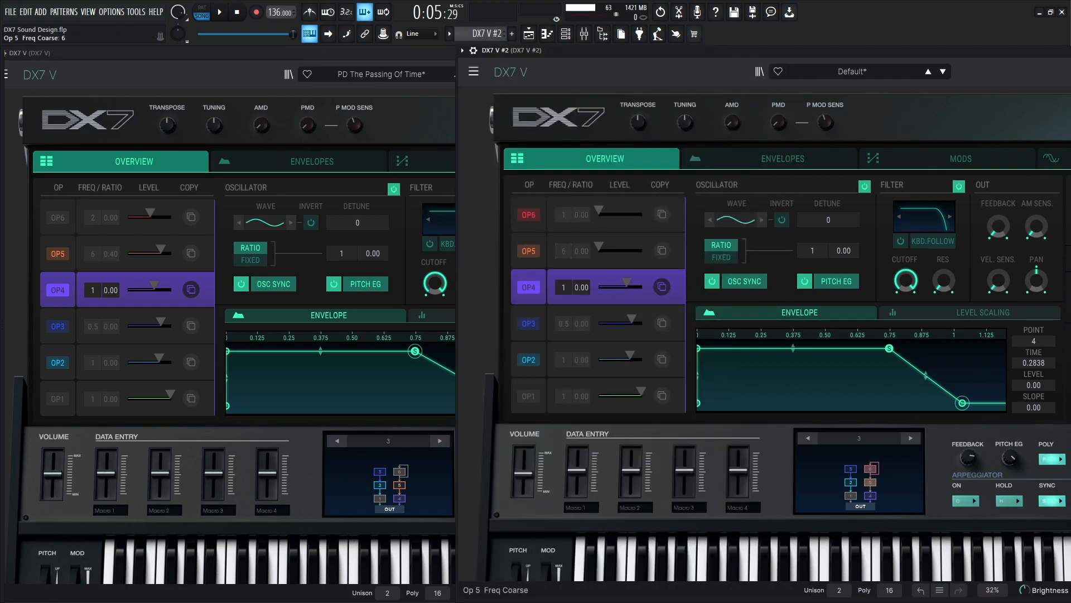
drag(582, 251, 582, 244)
drag(596, 247, 628, 247)
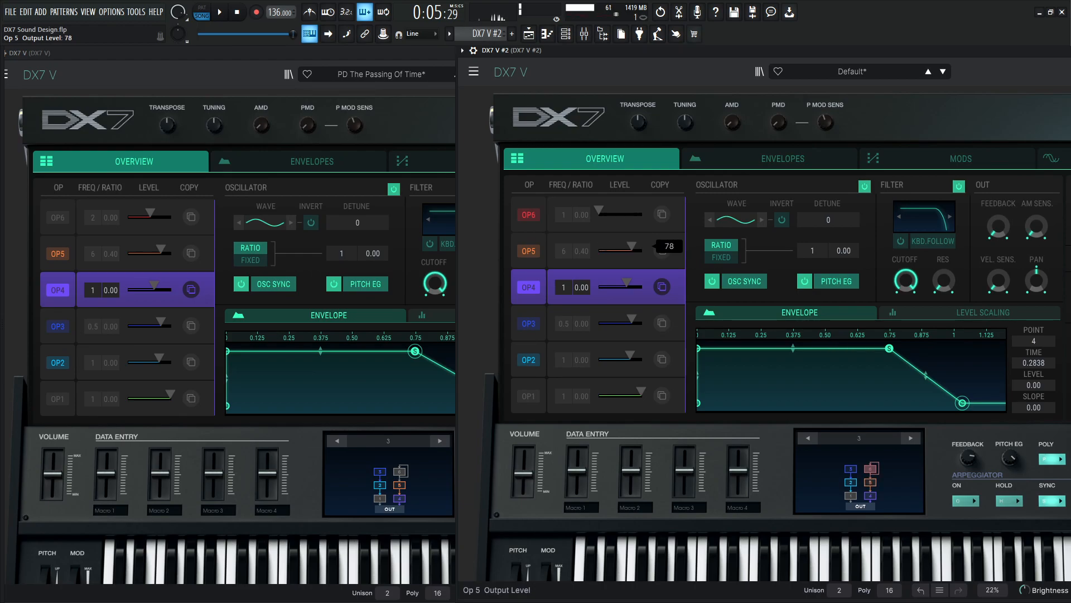
Select OP5 in both patches and match its DX7 V #2 envelope to the reference, with attack time 0.1538 and a matching release.
click(78, 241)
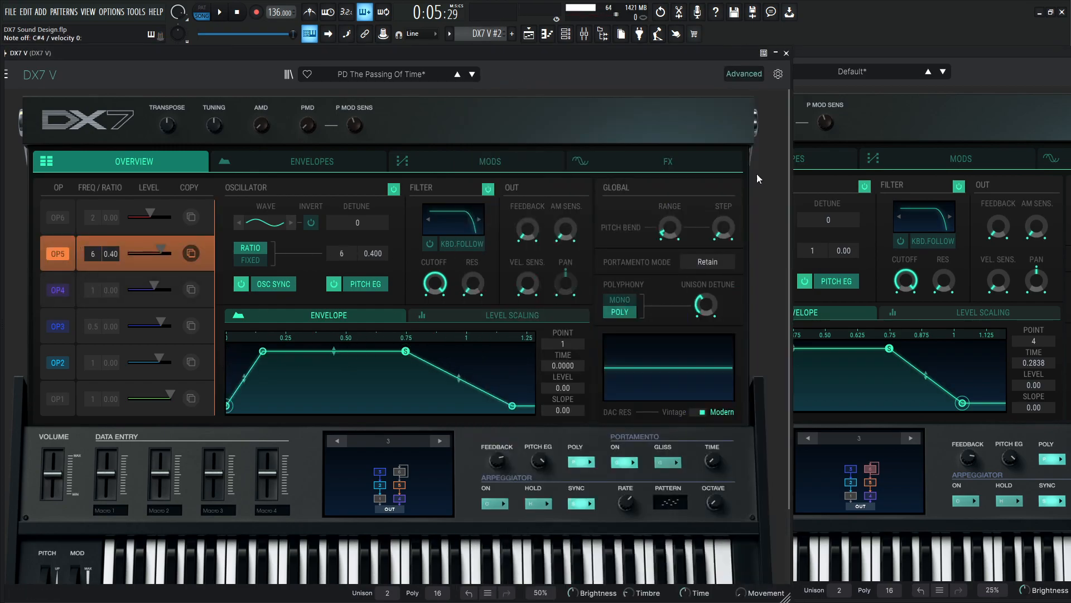
click(948, 49)
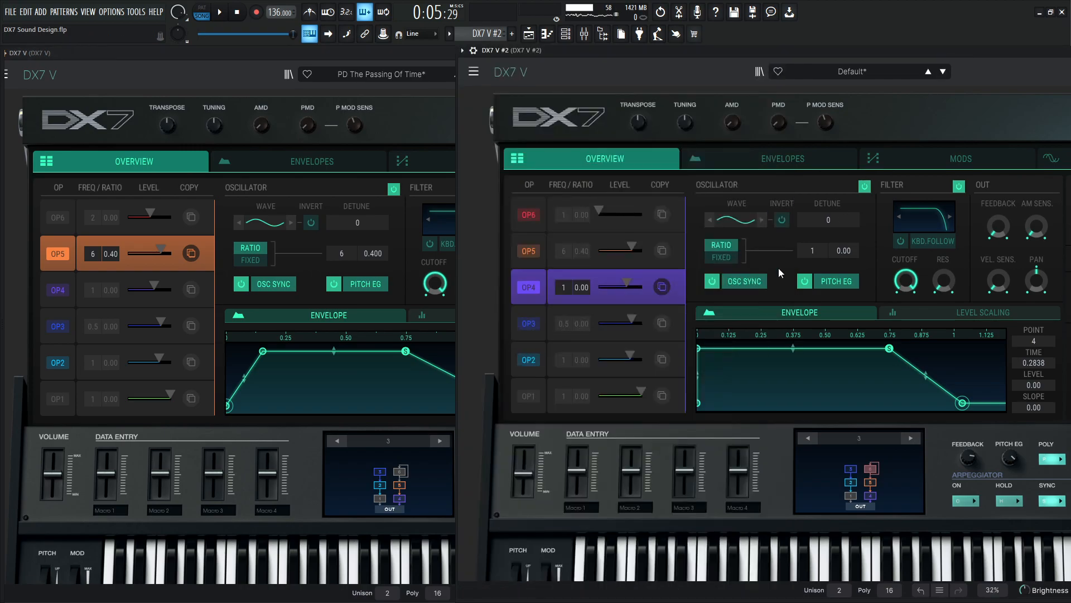
drag(698, 347, 733, 348)
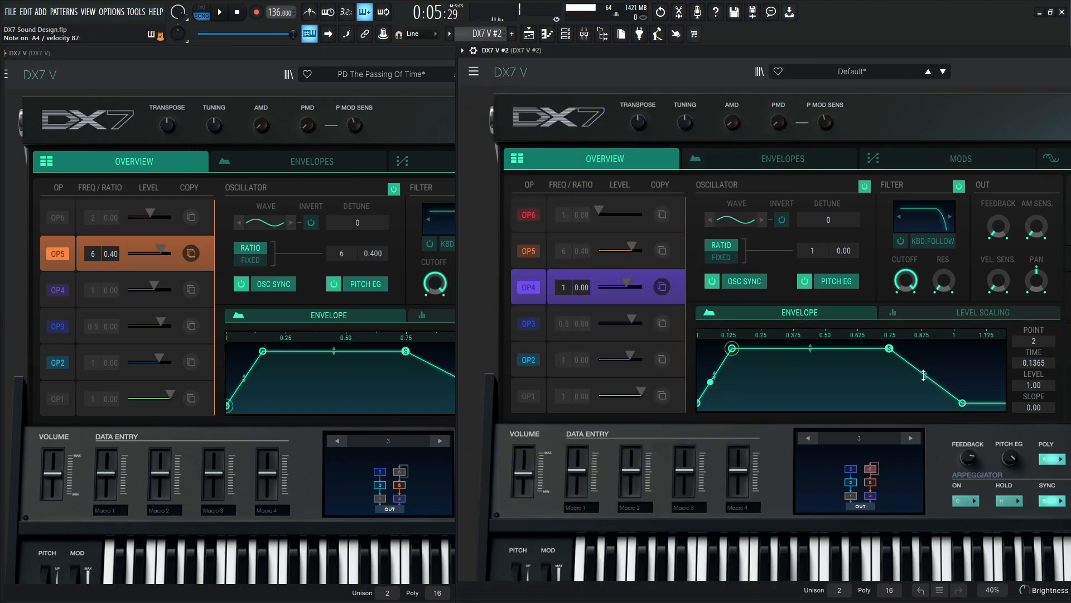
mouse_move(734, 350)
mouse_down()
mouse_move(698, 348)
mouse_move(728, 349)
mouse_up()
click(531, 246)
drag(894, 402, 961, 403)
drag(729, 348, 735, 350)
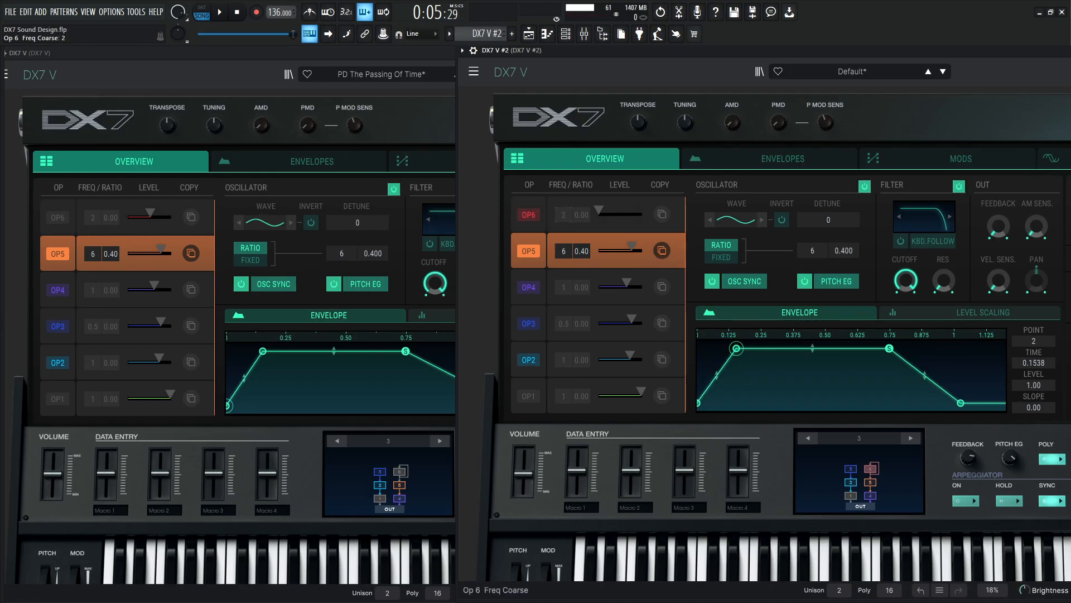
Select OP6 in both patches and give OP6 in DX7 V #2 a slow envelope attack and a release time of 0.3661.
click(70, 206)
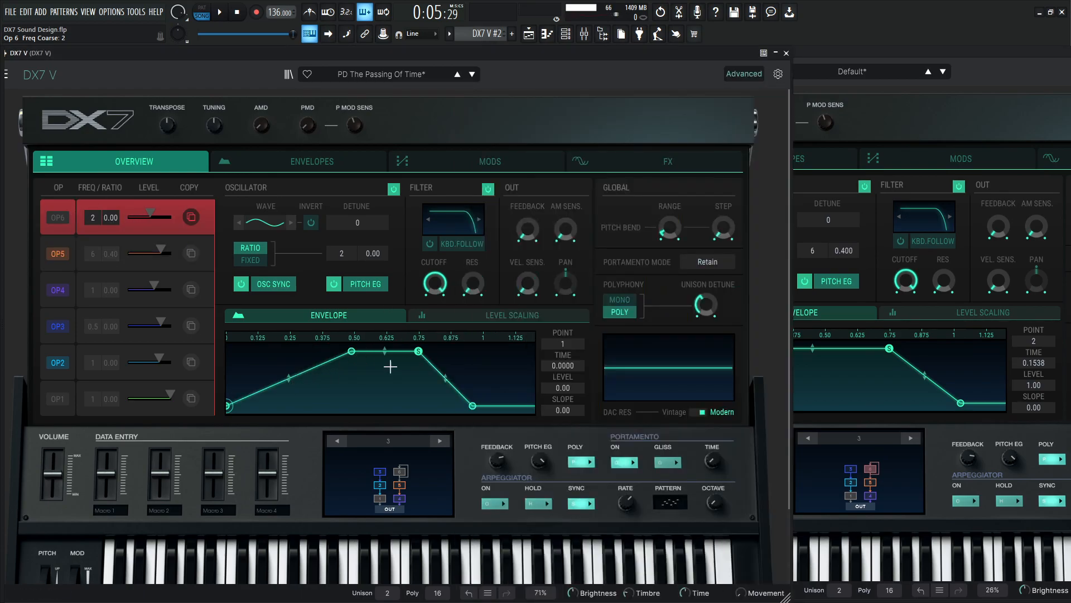
click(933, 52)
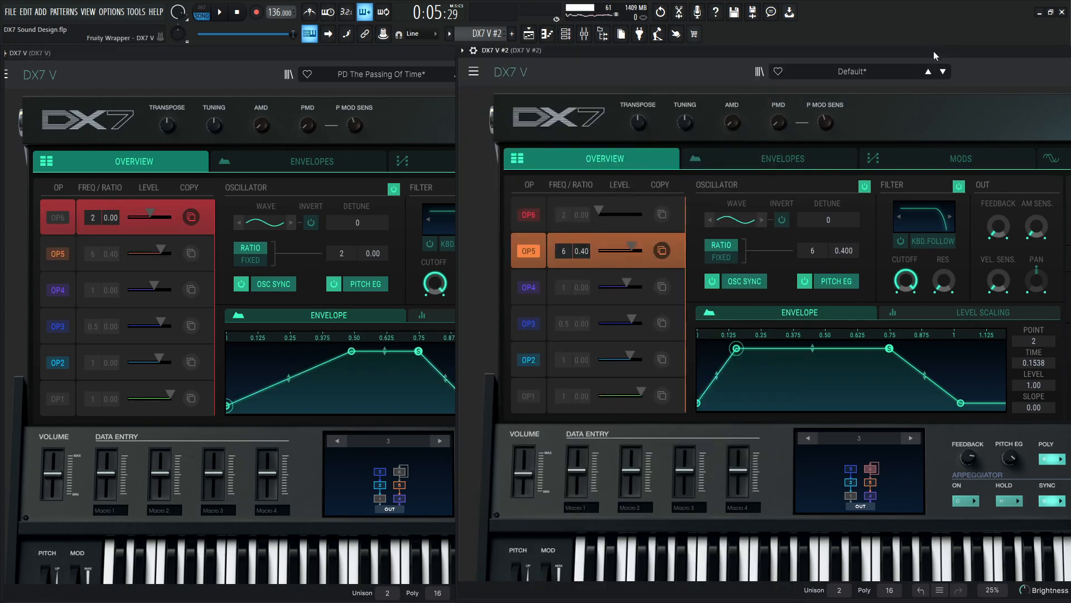
click(552, 215)
drag(700, 349, 827, 348)
drag(895, 403, 1005, 413)
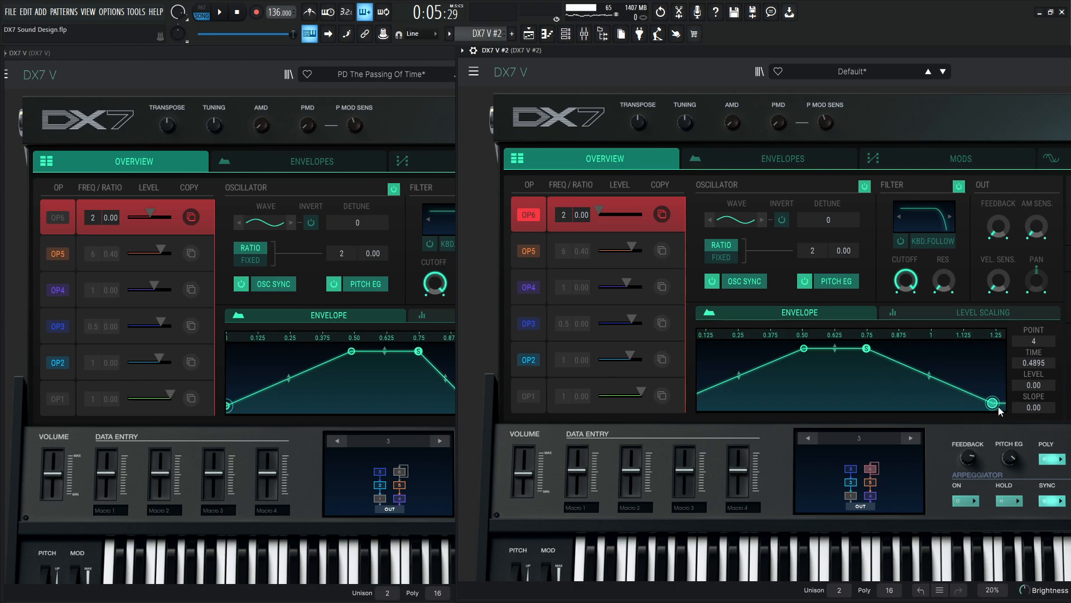
drag(997, 409, 963, 410)
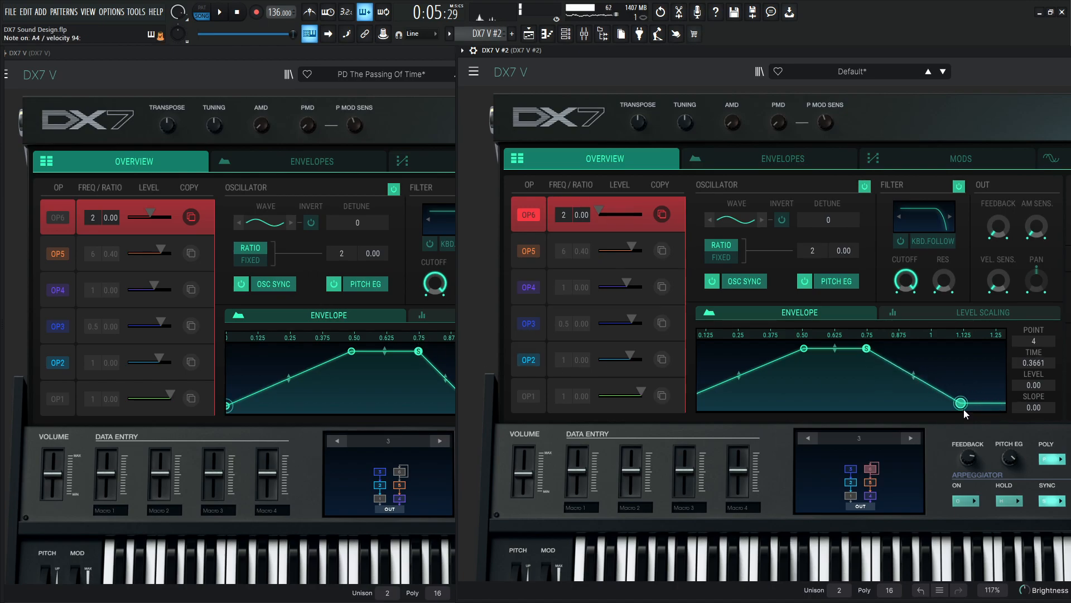
Unmute OP1 in DX7 V #2, and unmute OP1 and OP6 in the reference patch.
click(851, 496)
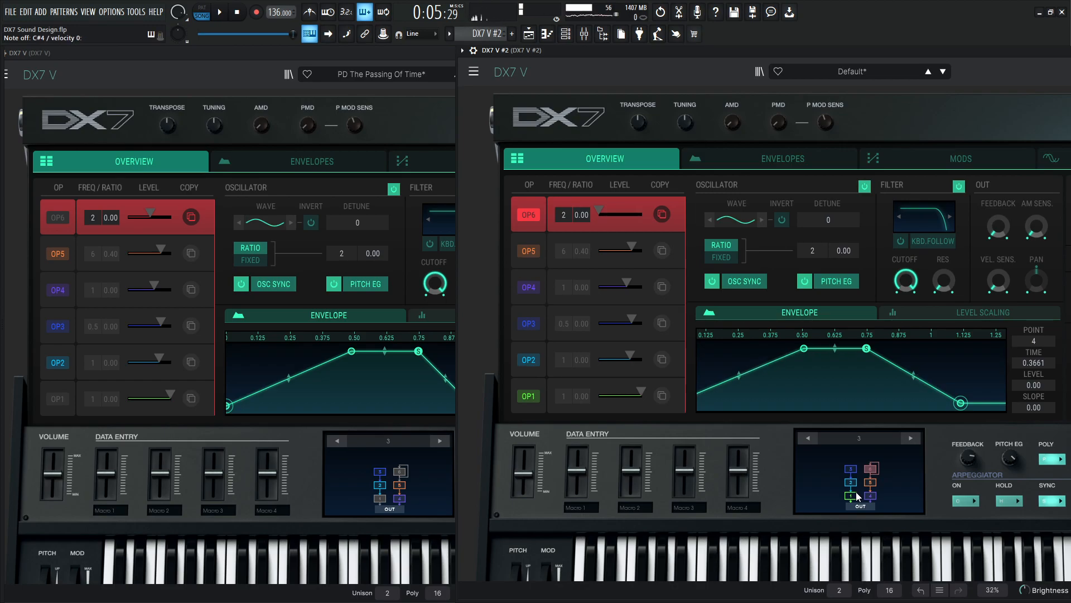
click(413, 59)
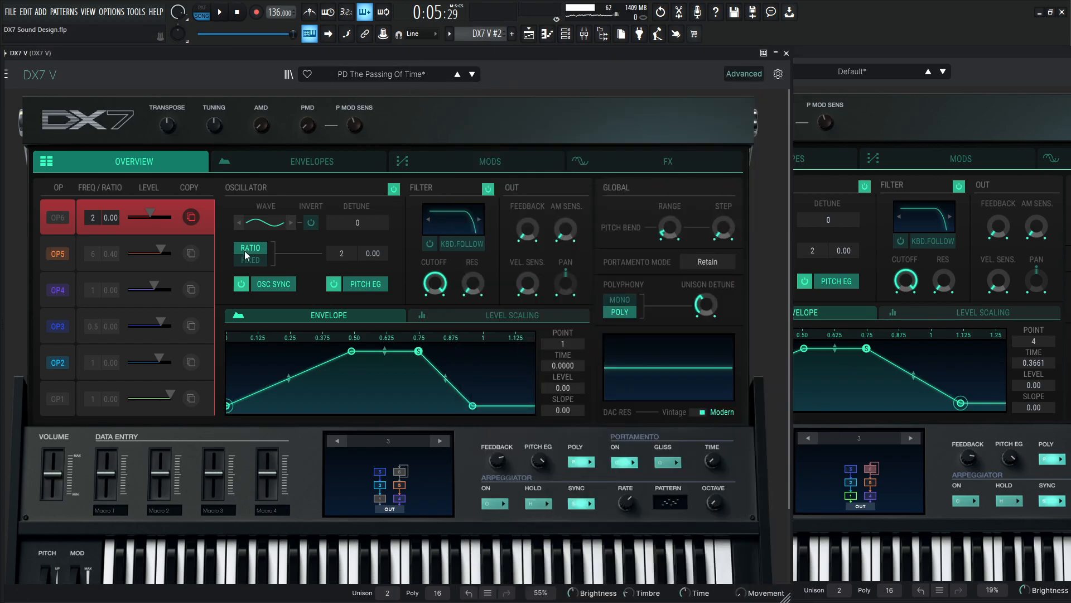
click(66, 398)
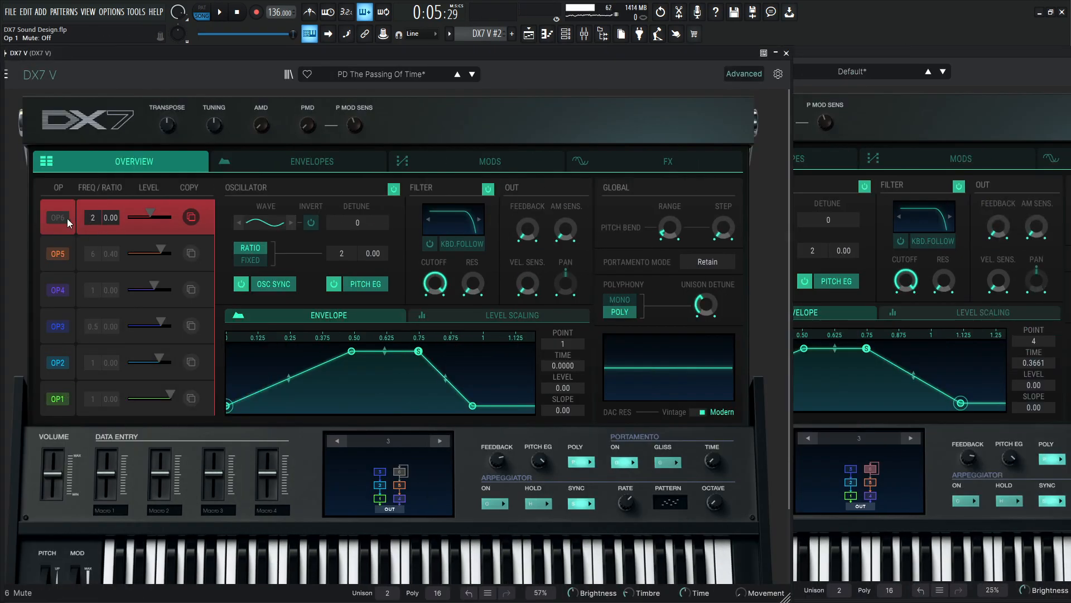
Show the reference patch's effects with the EQ as a curve, and load Param EQ into FX slot 1 of DX7 V #2.
click(661, 158)
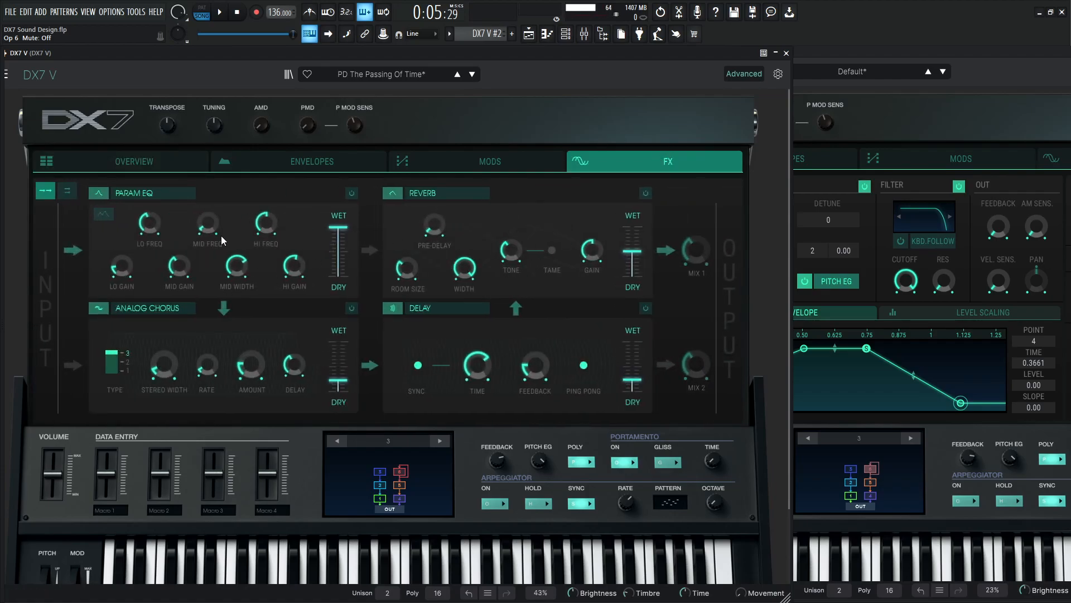
click(104, 214)
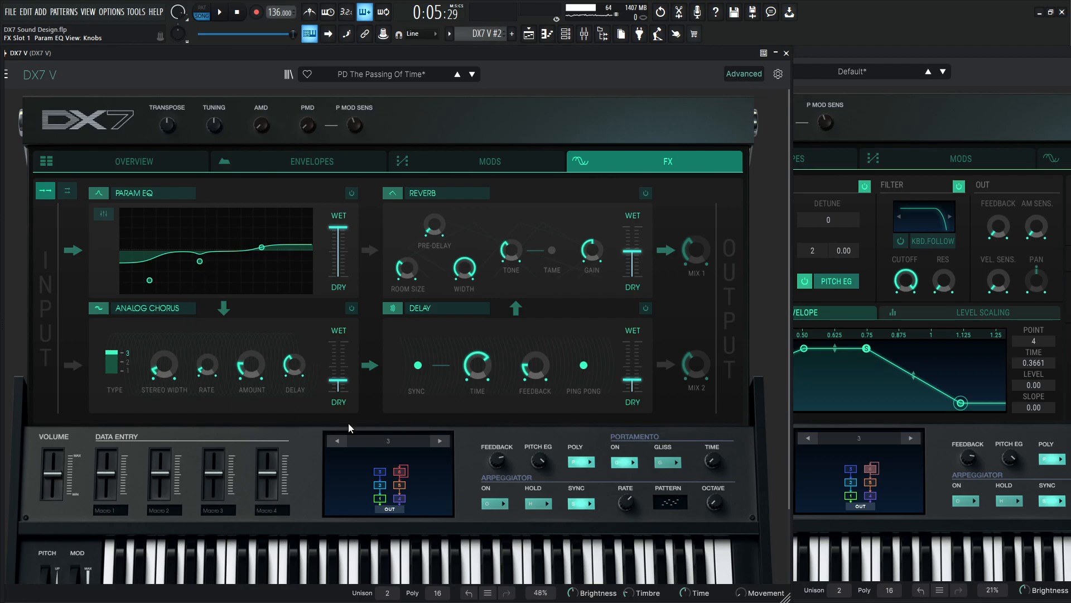
click(891, 55)
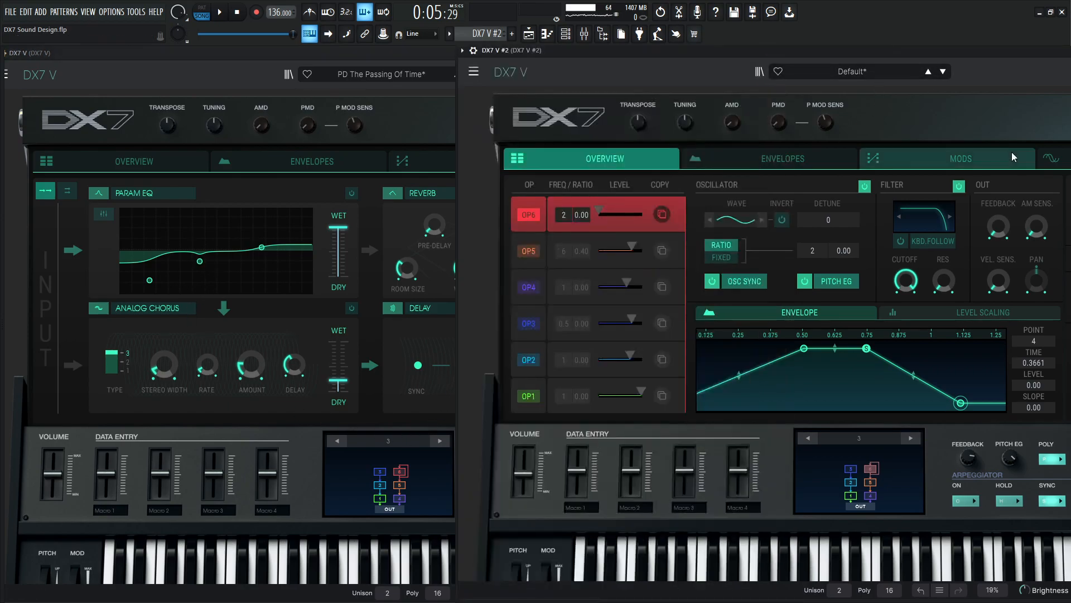
drag(970, 49, 833, 50)
click(1006, 158)
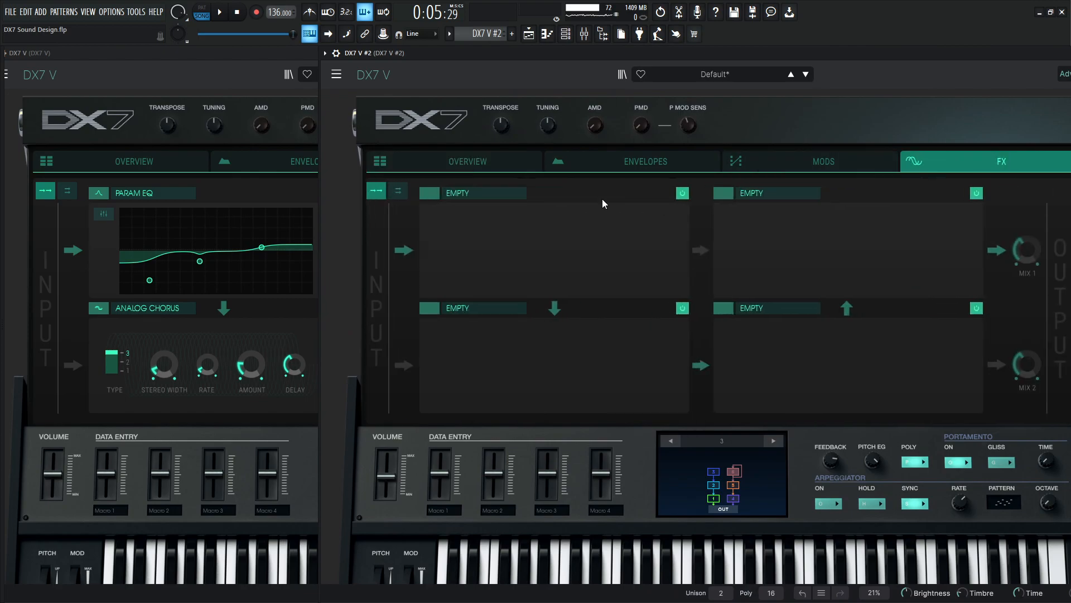
click(459, 196)
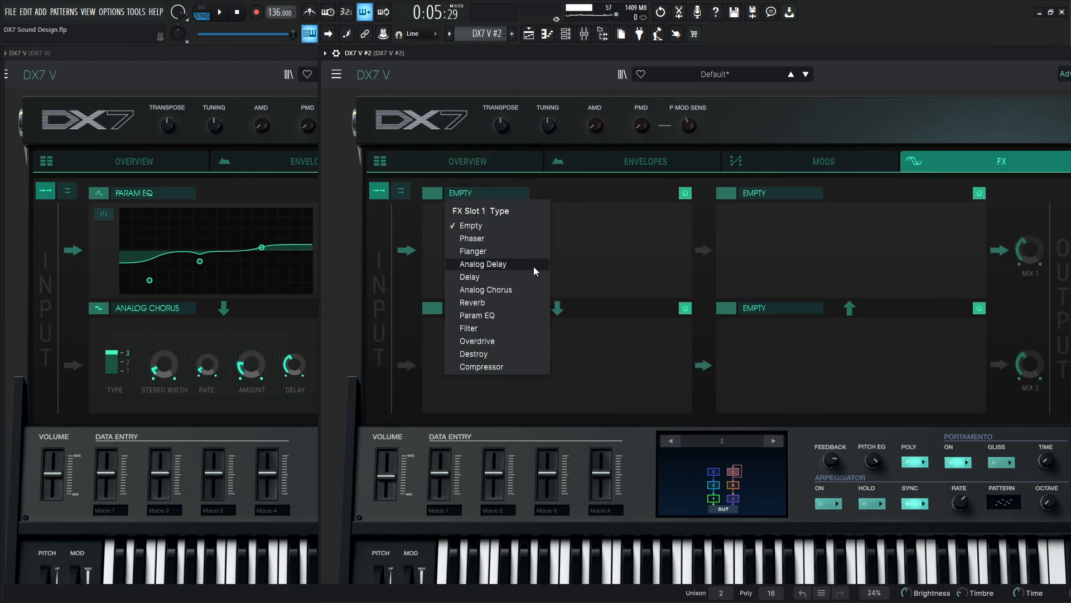
click(507, 312)
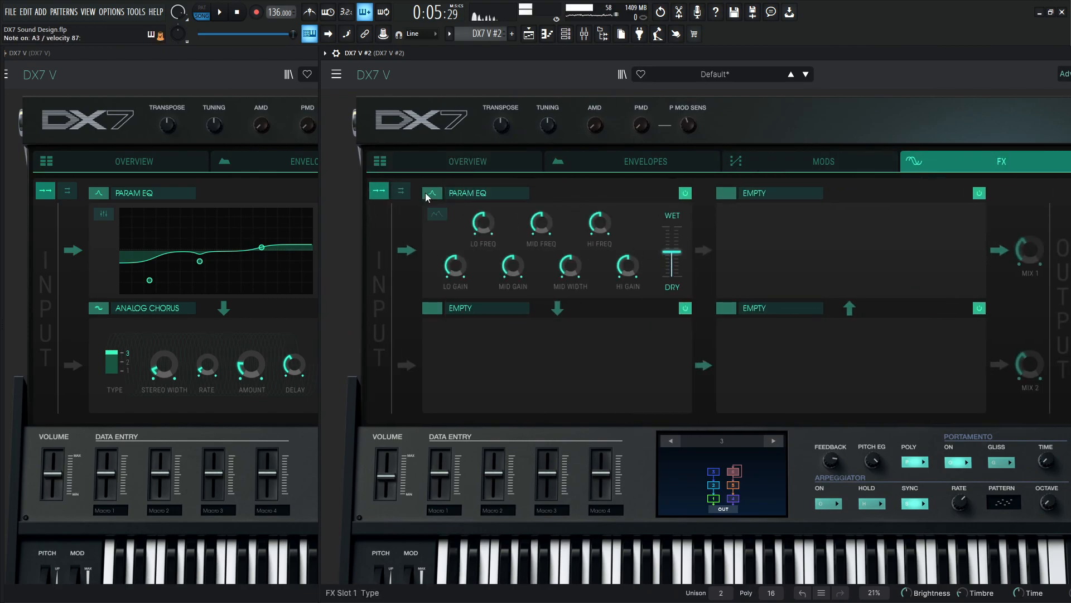
Set the Param EQ in DX7 V #2 fully wet and shape its curve like the reference, lowering the low and mid bands.
click(263, 82)
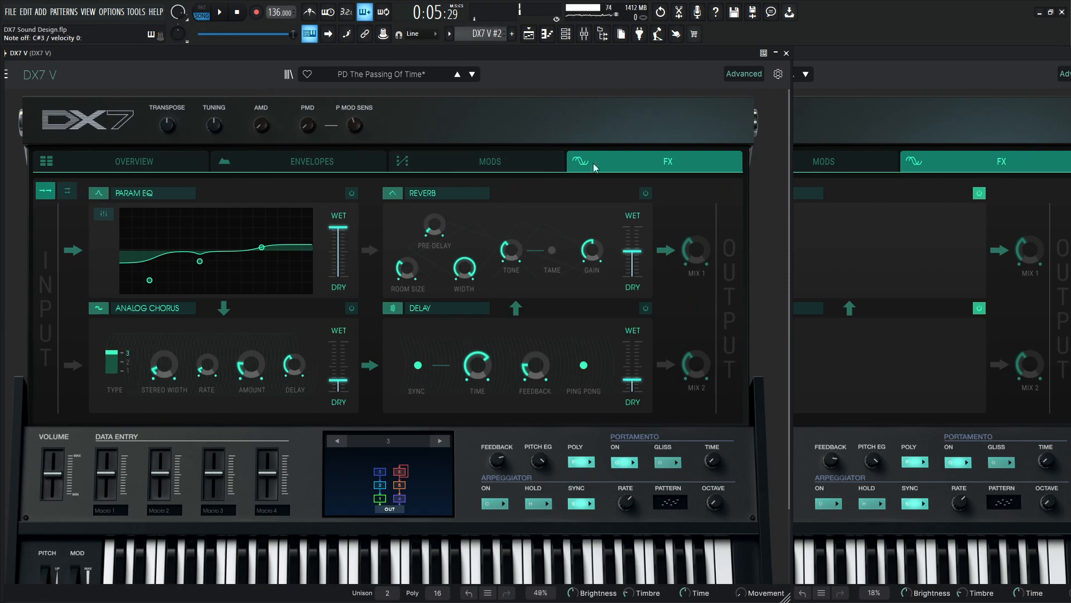
click(861, 84)
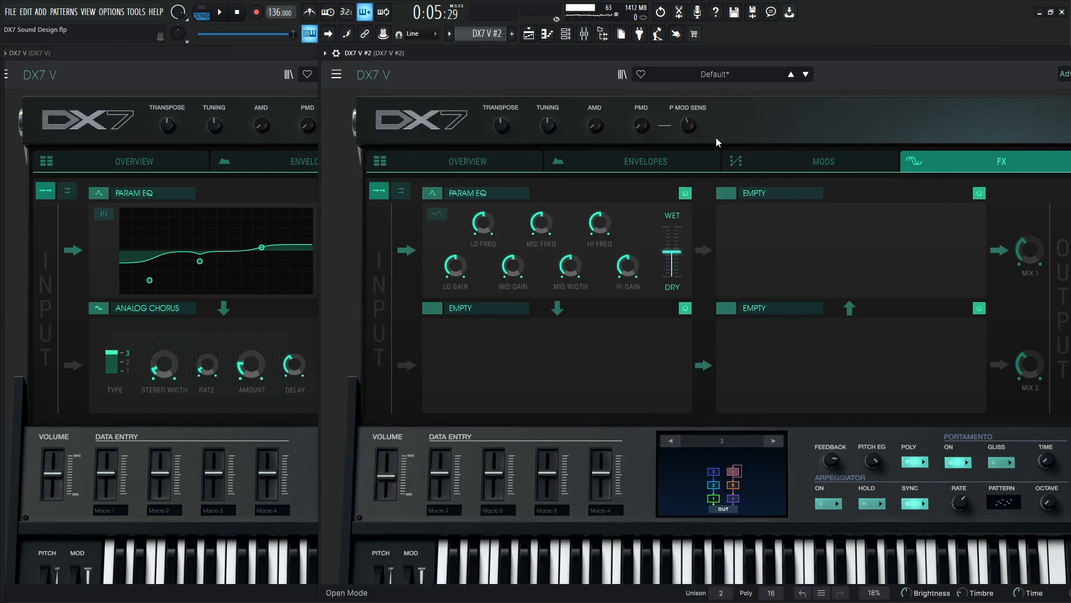
click(678, 227)
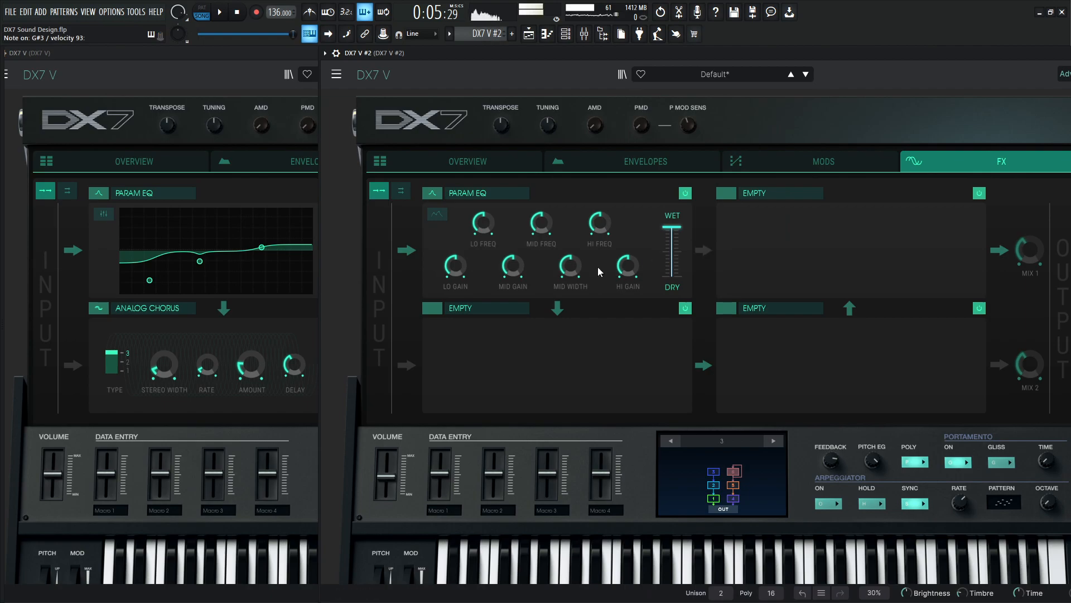
click(434, 215)
drag(500, 263, 498, 277)
drag(560, 251, 593, 258)
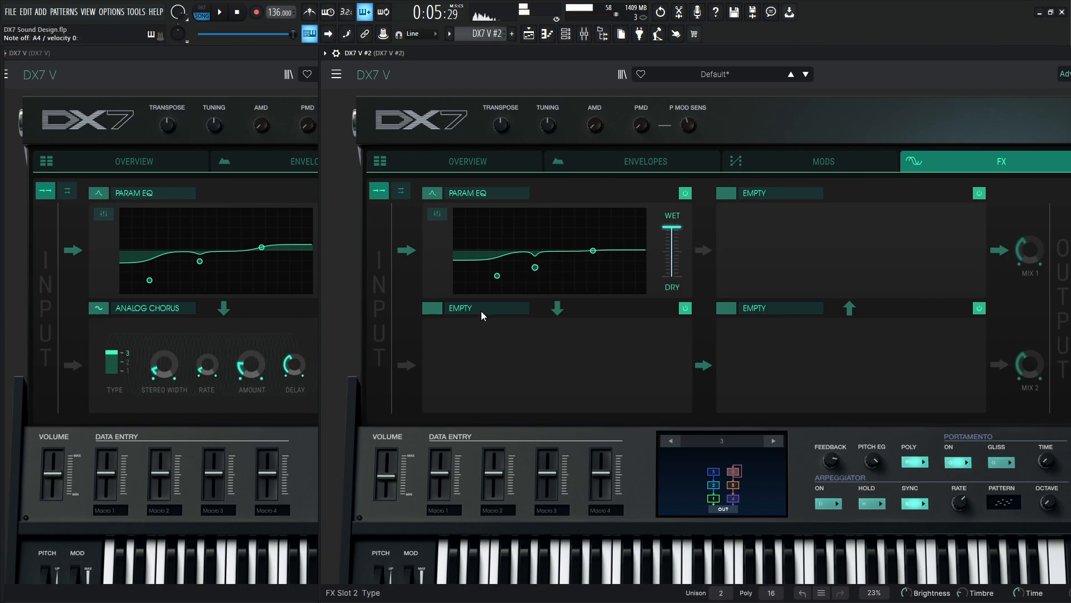
Load Analog Chorus into FX slot 2 of DX7 V #2 and set its type to 3.
click(451, 308)
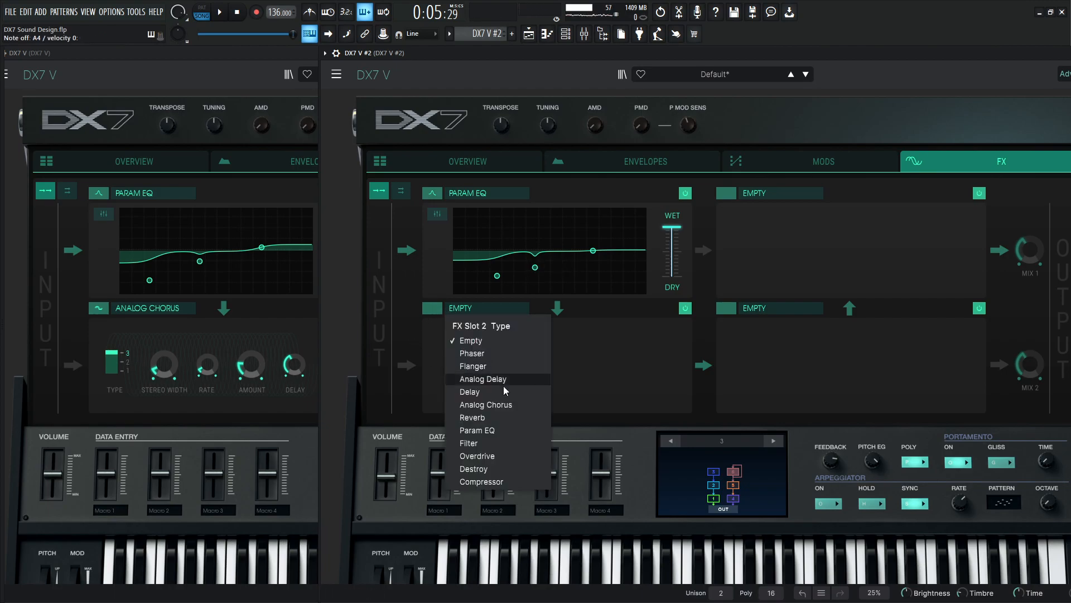
click(504, 406)
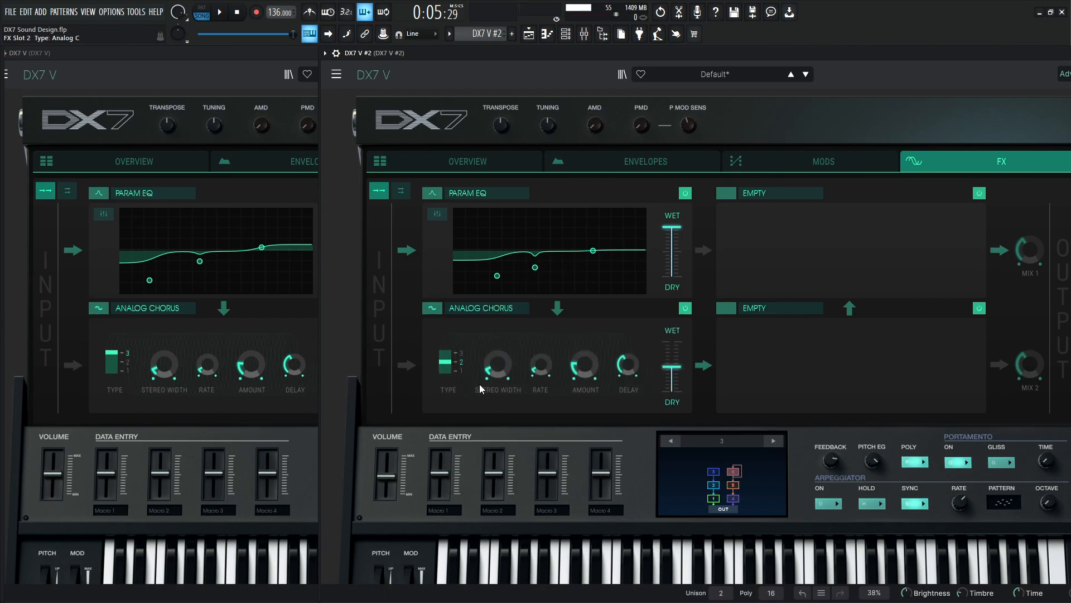
click(445, 364)
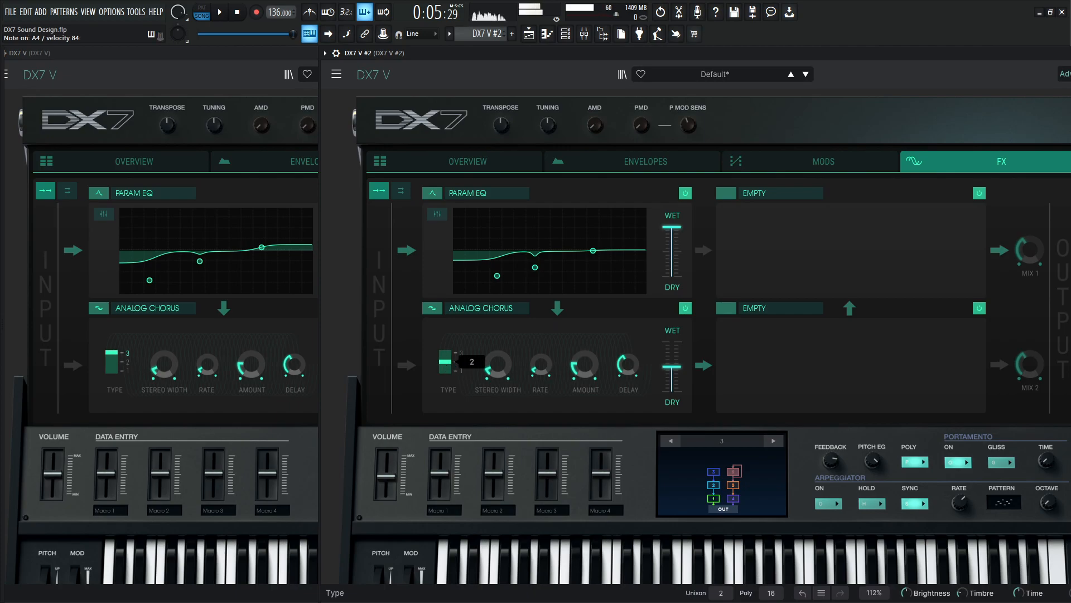
drag(445, 364, 444, 353)
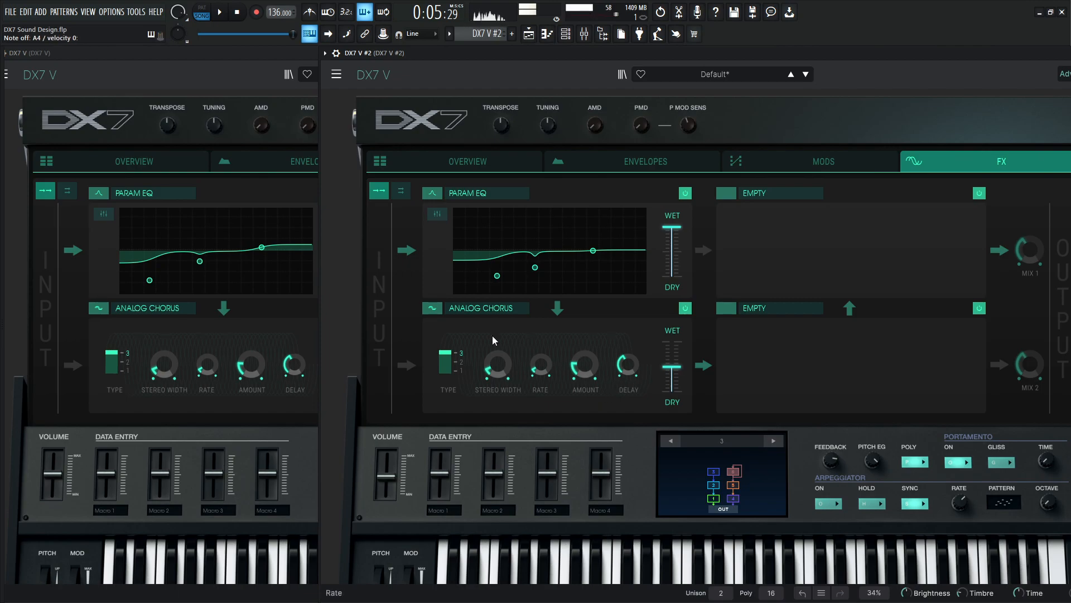
Check the reference chorus and lower the Analog Chorus dry/wet mix in DX7 V #2 to about 20%.
click(259, 63)
click(847, 96)
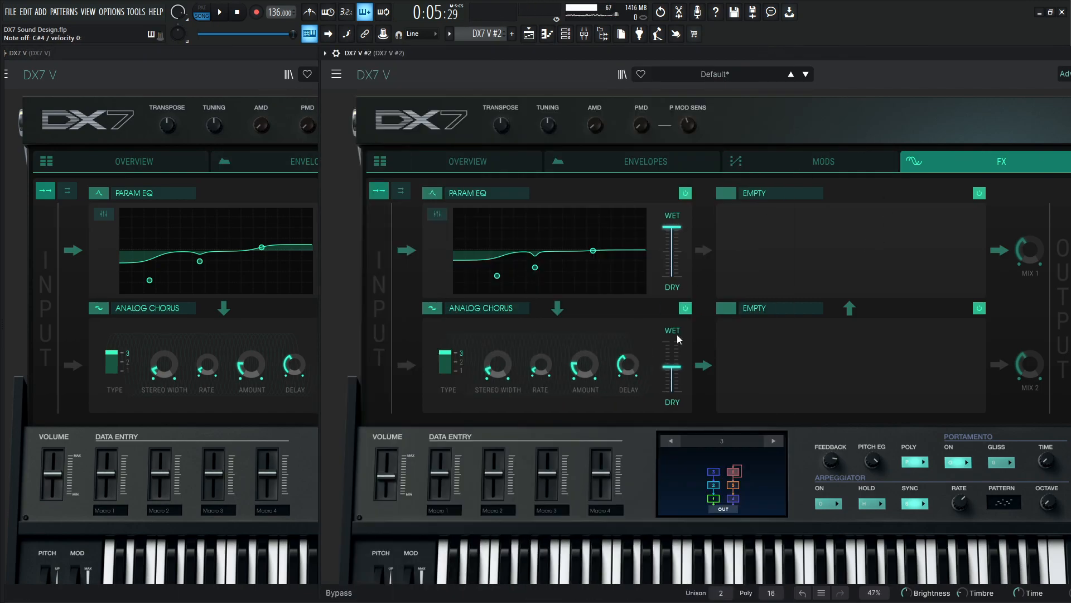
scroll(673, 375, down, 5)
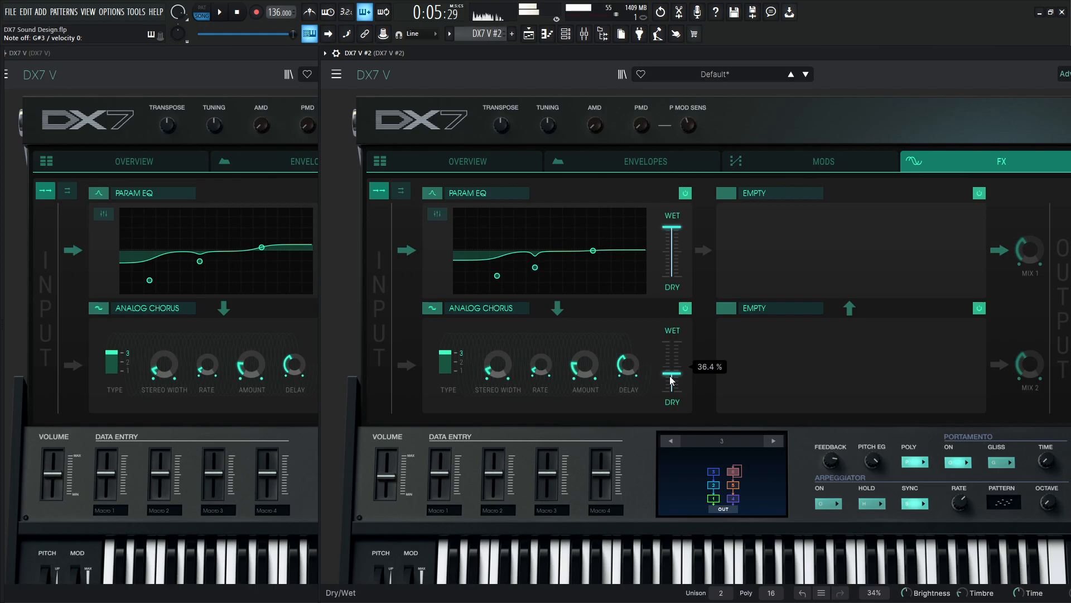
drag(682, 378, 671, 388)
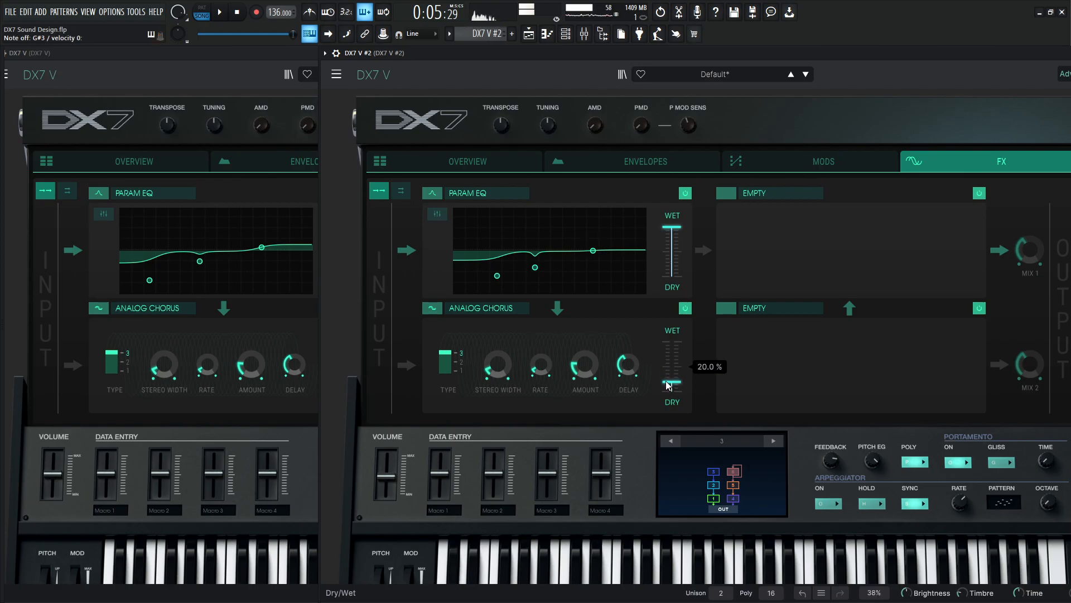
drag(668, 385, 667, 386)
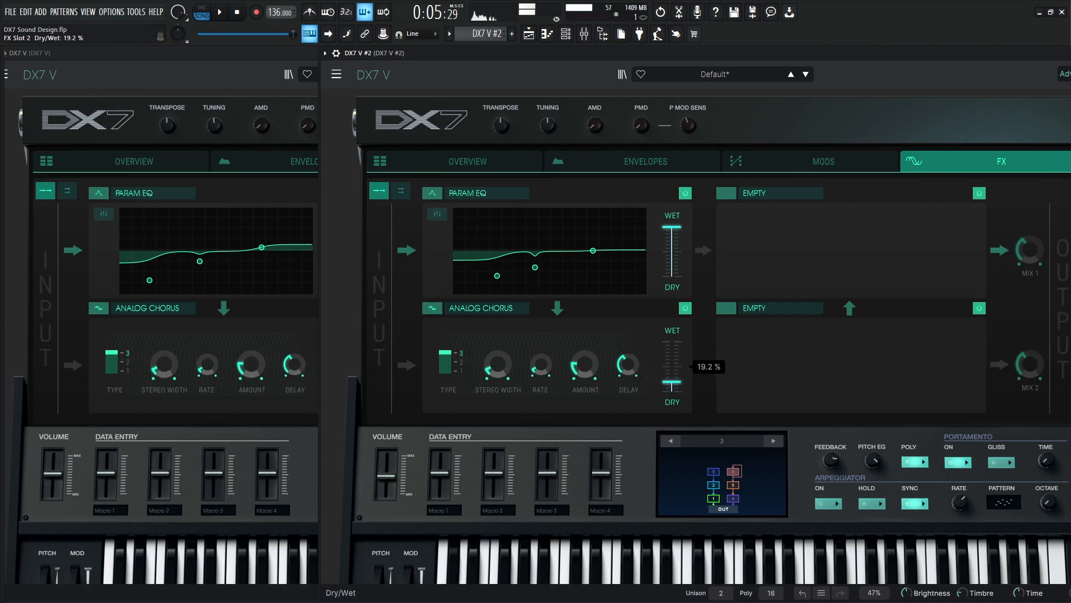
Check the reference patch's delay settings and load Delay into FX slot 3 of DX7 V #2.
click(194, 81)
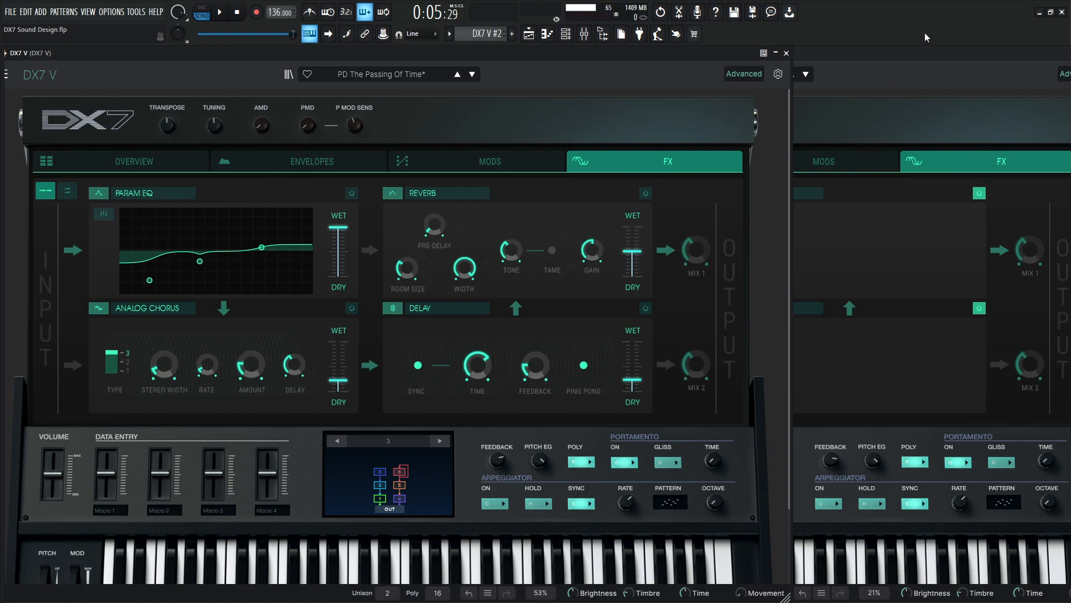
click(920, 53)
click(757, 309)
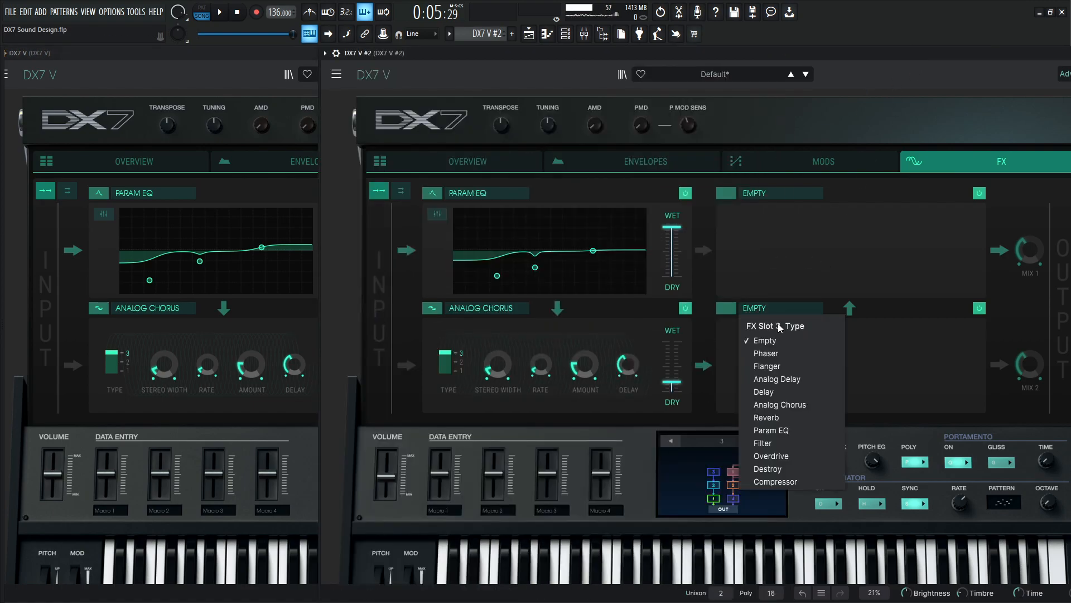
click(788, 392)
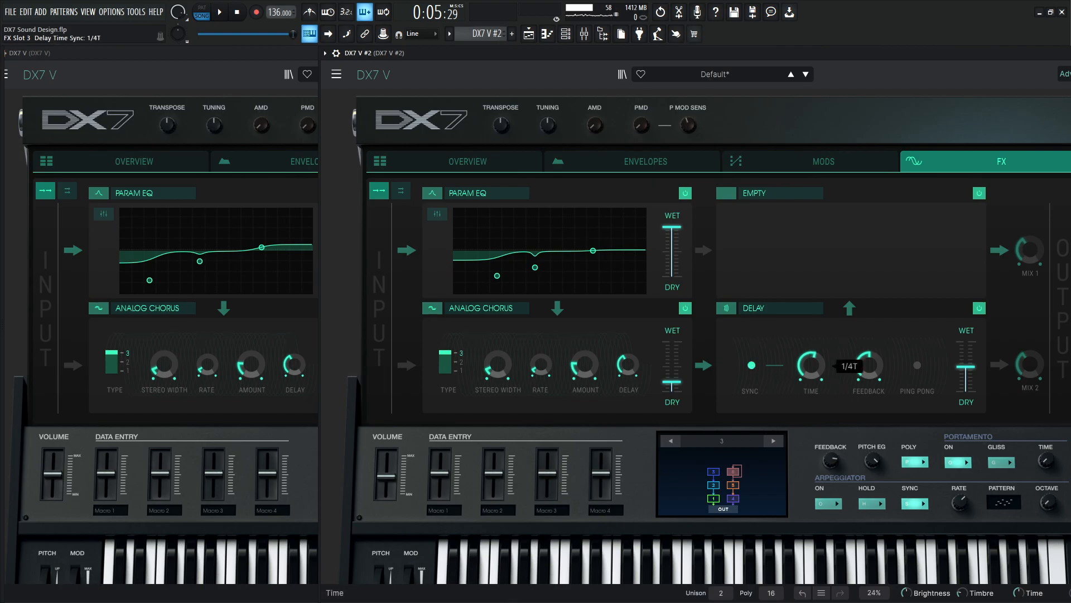
Match the reference delay by raising the time, reducing the feedback, enabling ping pong and setting dry/wet to 38.4%, then compare both patches.
mouse_move(871, 366)
mouse_move(966, 375)
drag(966, 366, 966, 372)
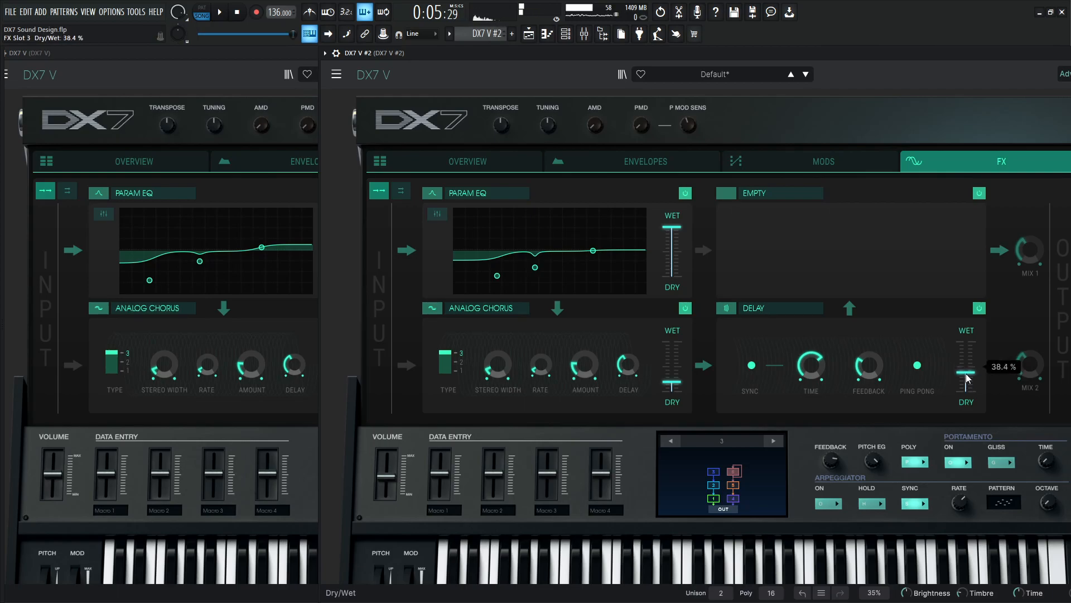
mouse_move(869, 366)
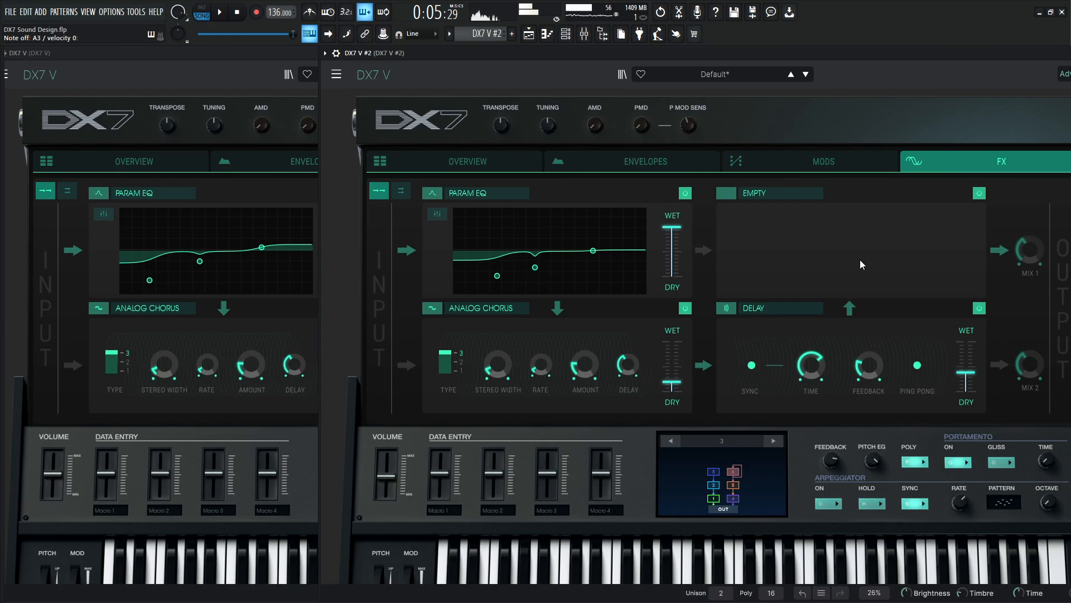
click(270, 62)
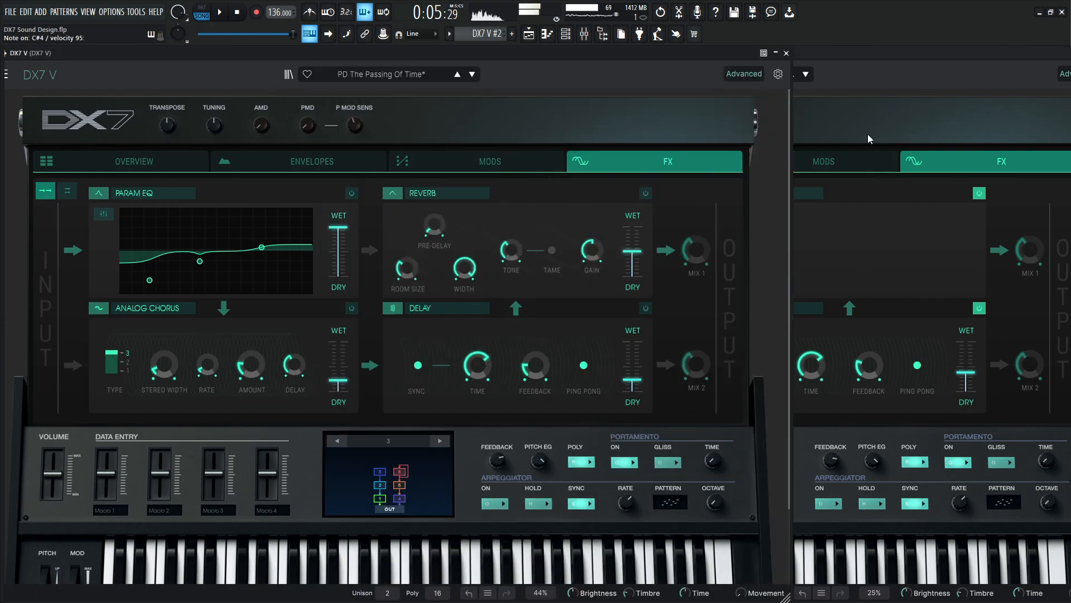
Load Reverb into FX slot 4 of DX7 V #2 and lower its dry/wet mix to about 32%.
click(895, 55)
click(765, 193)
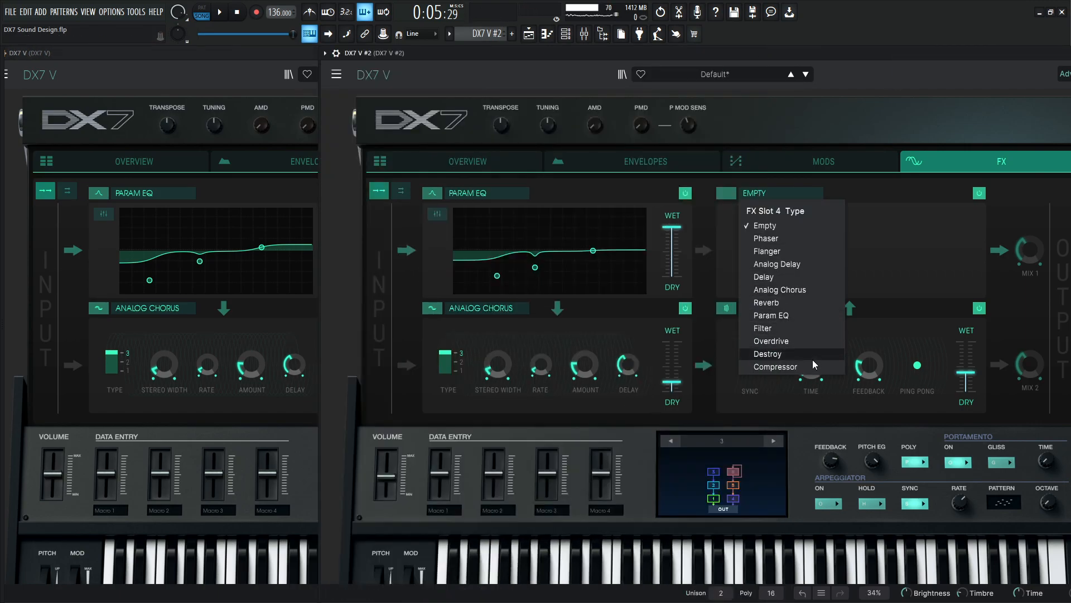
click(800, 303)
drag(966, 251, 966, 260)
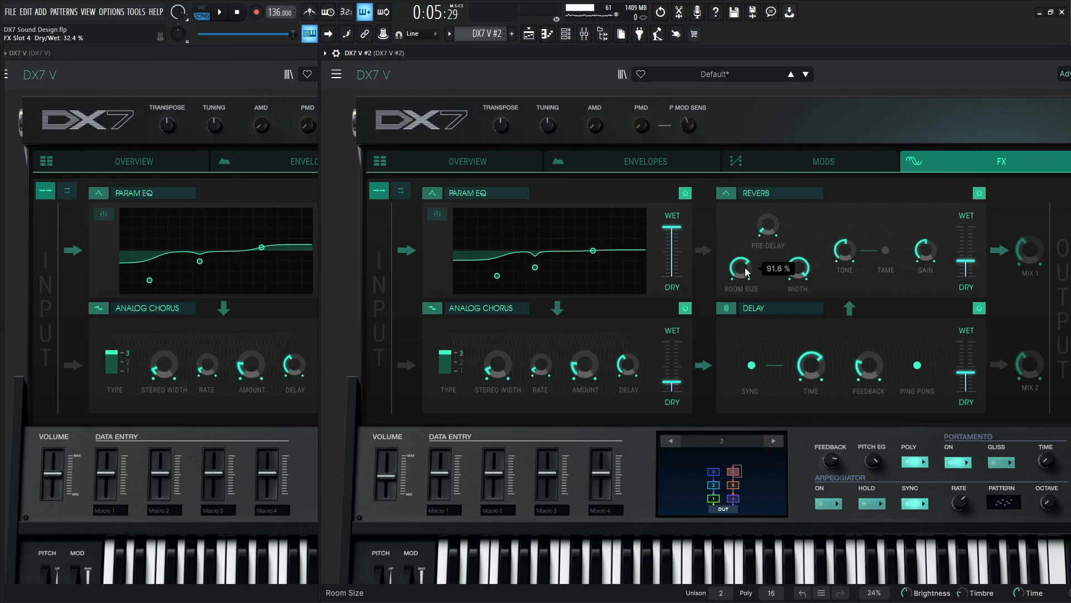
Check the reference reverb's room size and lower the Reverb room size in DX7 V #2 to match.
click(245, 52)
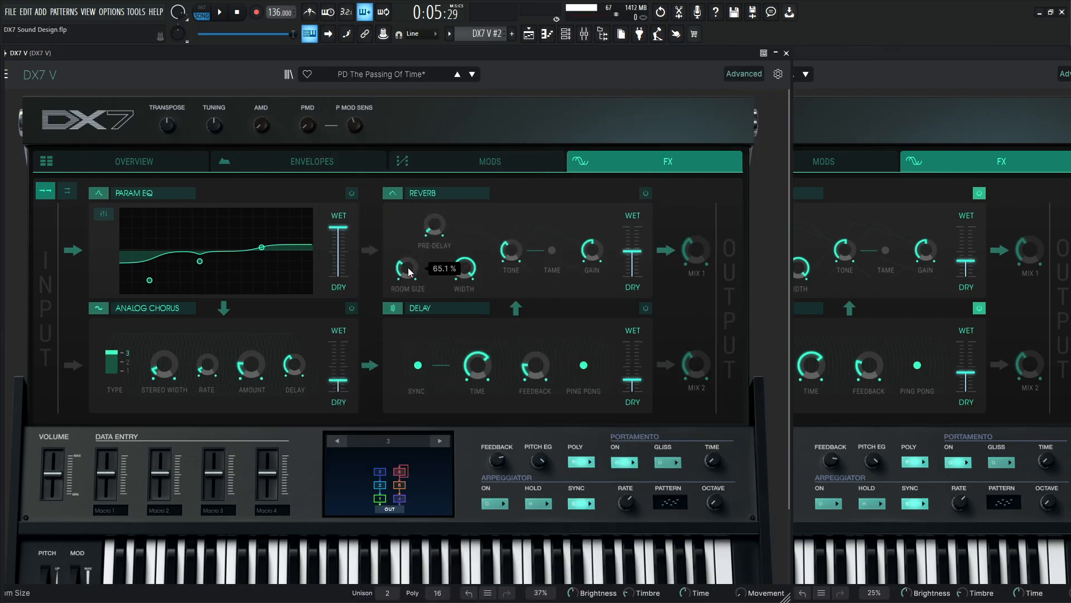
click(868, 115)
drag(740, 268, 741, 299)
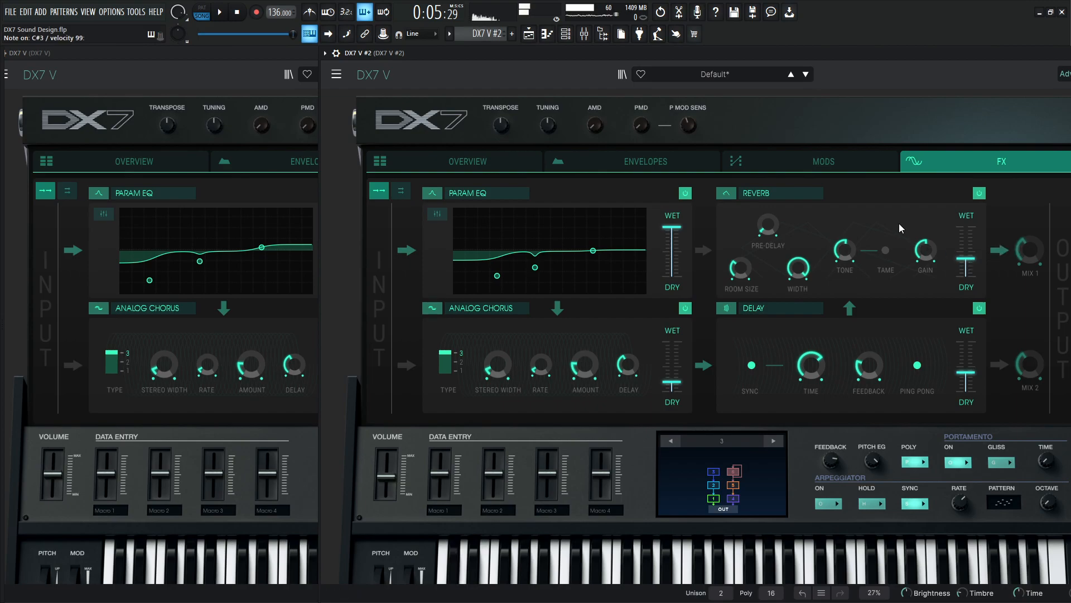
Try raising OP1's feedback in DX7 V #2, comparing its operator overview with the reference patch.
click(481, 158)
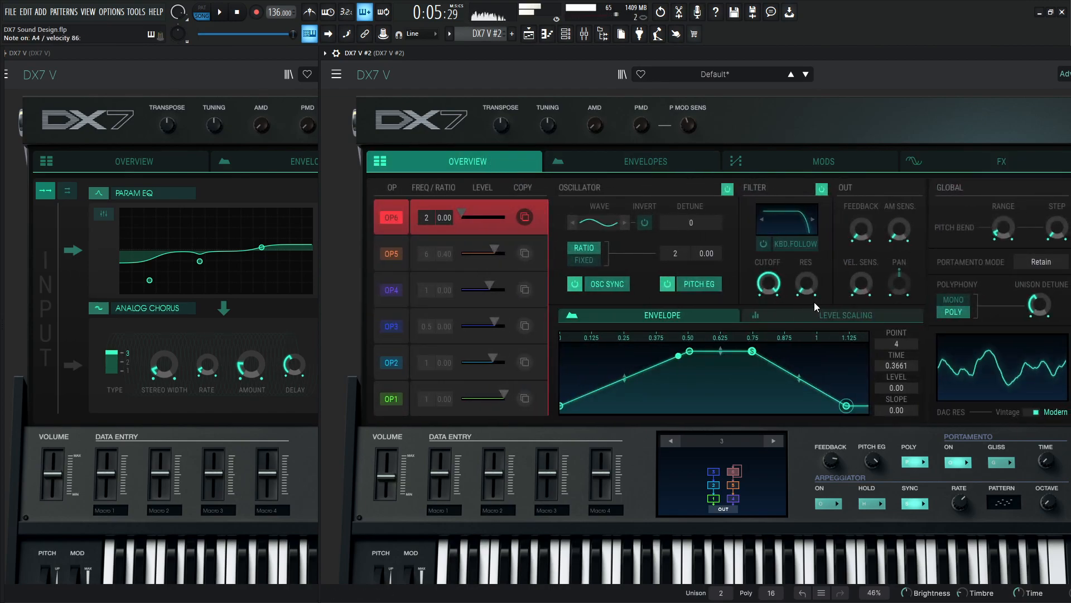
click(431, 385)
mouse_move(858, 233)
mouse_down()
mouse_move(857, 163)
mouse_move(850, 243)
mouse_up()
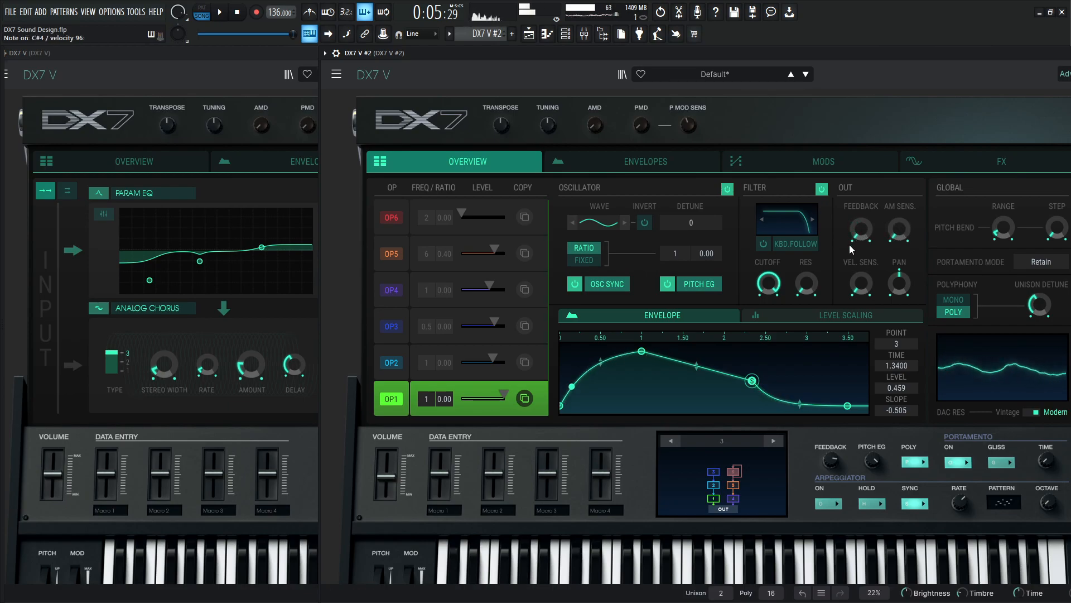
click(165, 168)
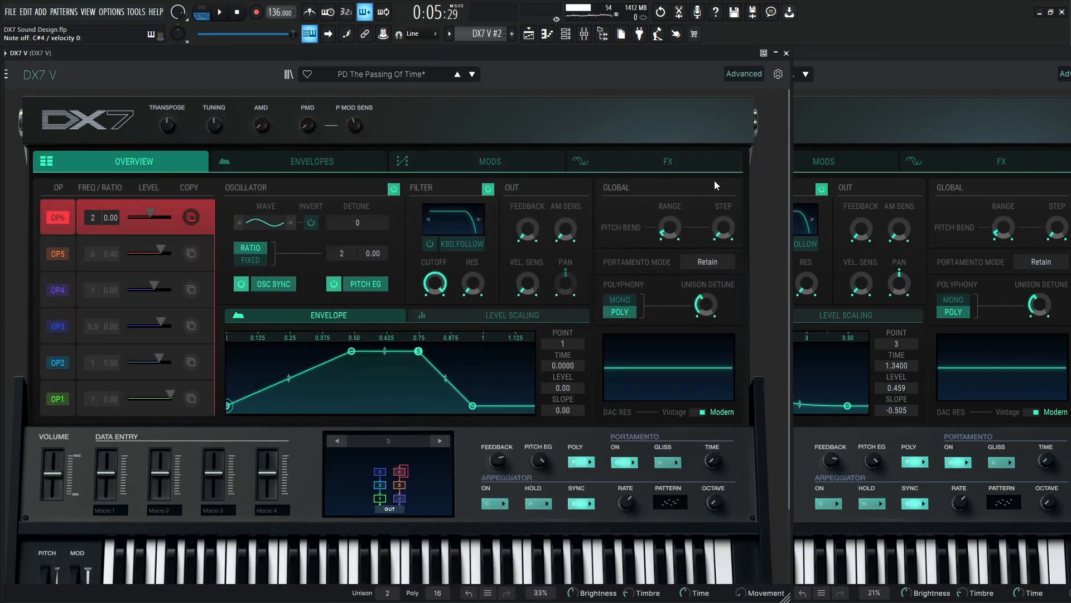
click(867, 56)
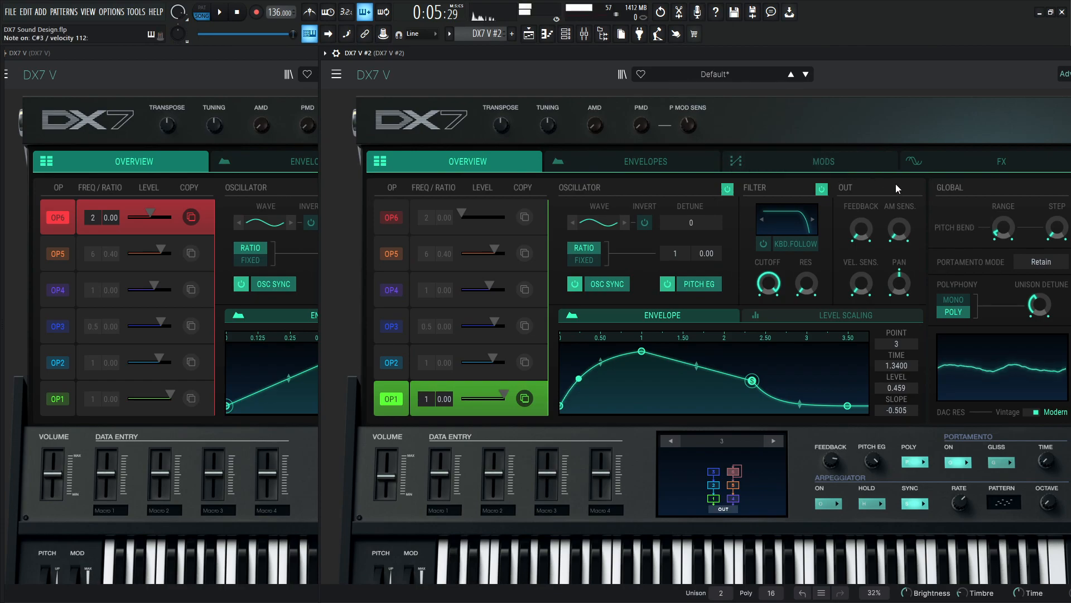
mouse_move(861, 229)
mouse_down()
mouse_move(861, 215)
mouse_move(863, 246)
mouse_up()
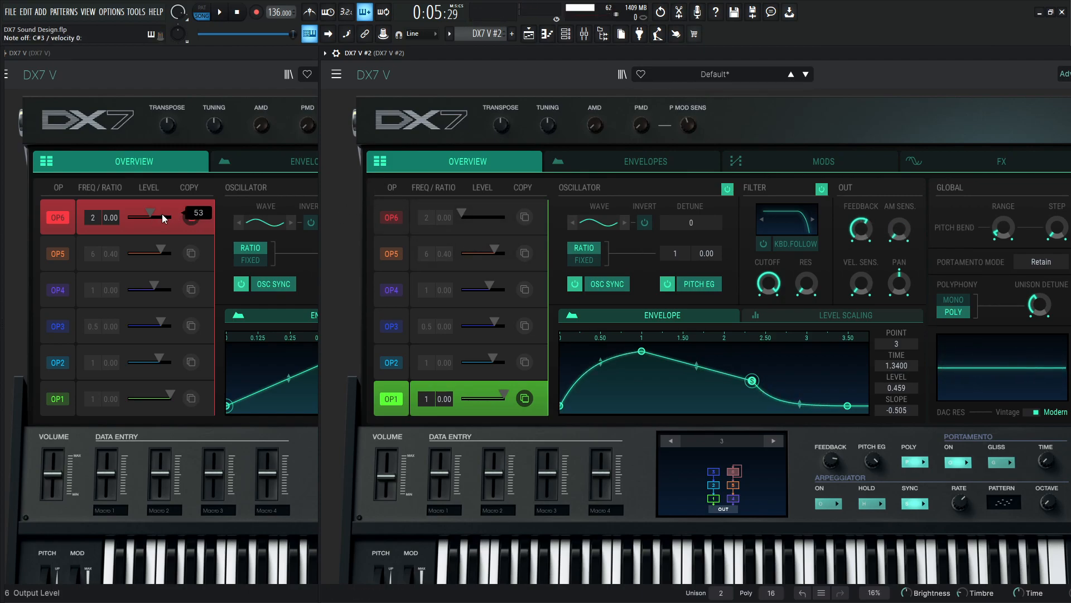
Raise OP6's level in DX7 V #2 to about 53 to match the reference and reset OP1's feedback to 0.
drag(461, 213, 484, 213)
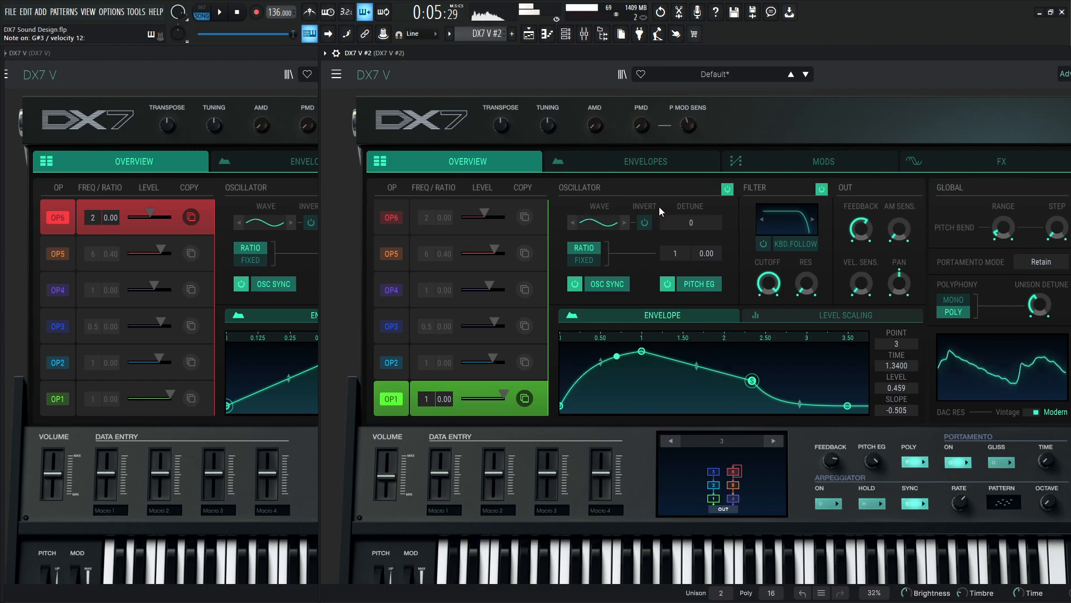
mouse_move(864, 230)
mouse_down()
mouse_move(864, 212)
mouse_move(872, 242)
mouse_up()
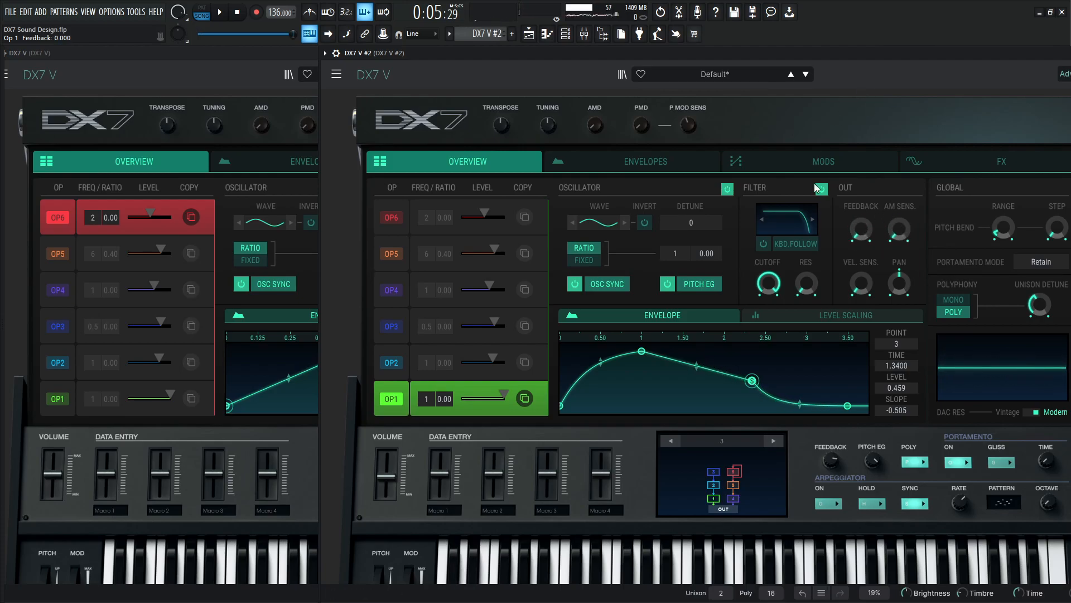
Set up the first mod matrix routing in DX7 V #2 with Mod Wheel as source and Op 1 Feedback as destination.
click(824, 161)
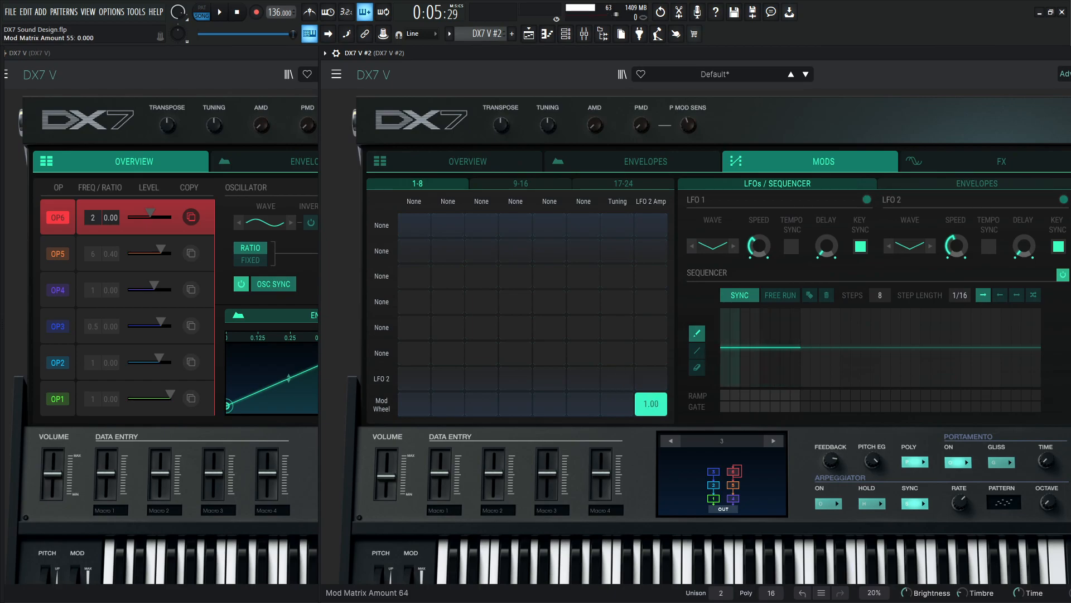
click(381, 225)
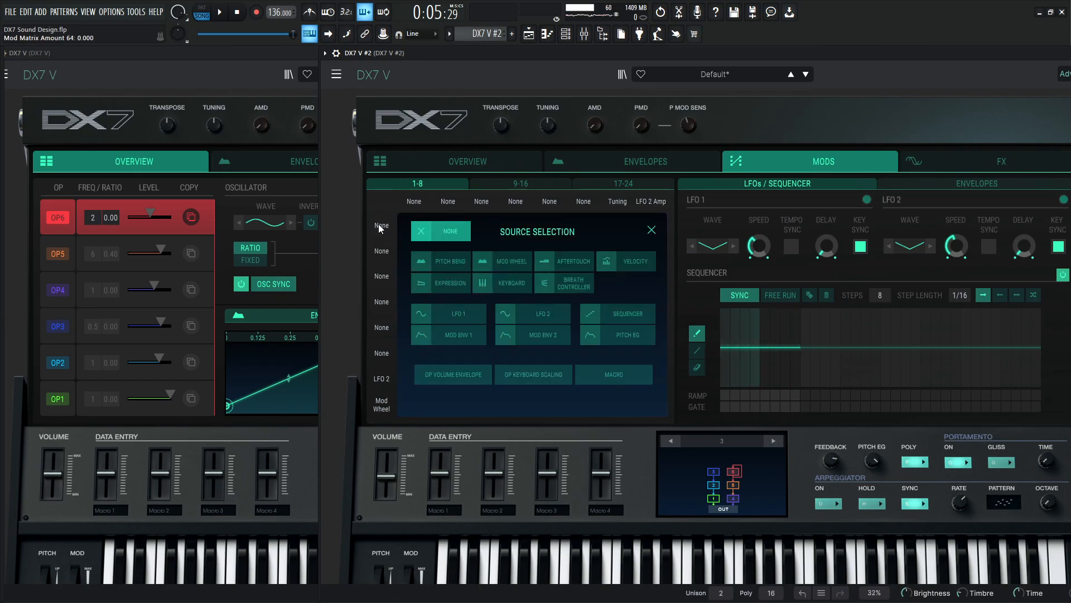
click(431, 230)
click(383, 226)
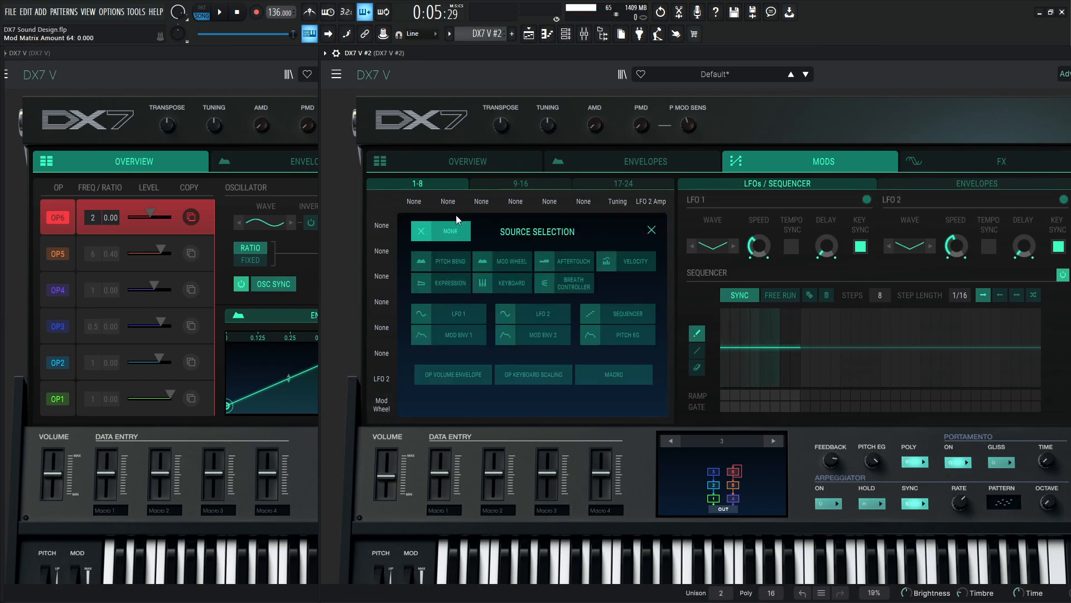
click(378, 231)
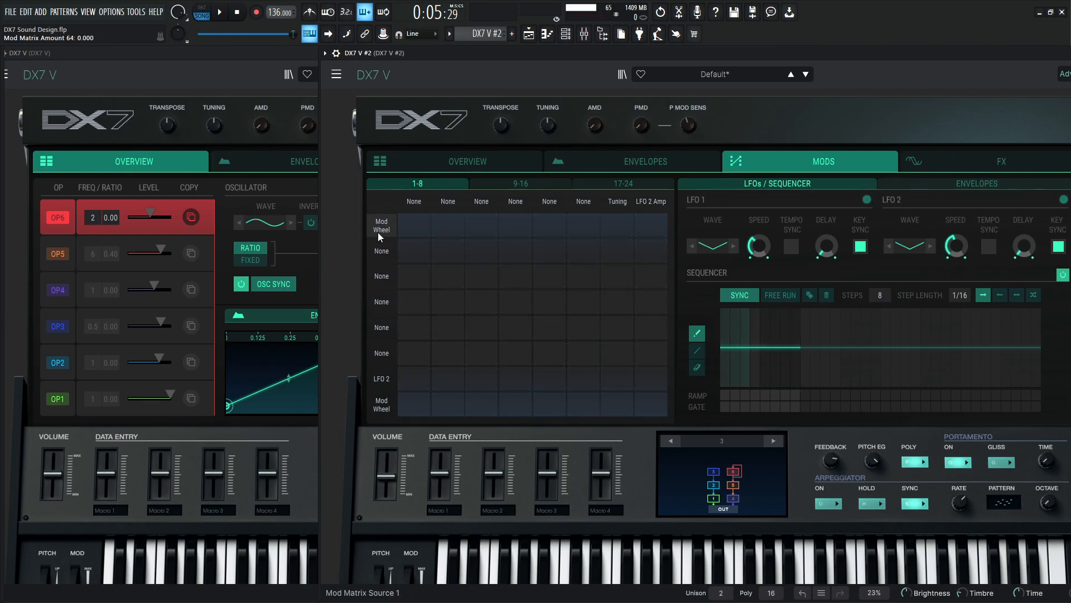
click(414, 206)
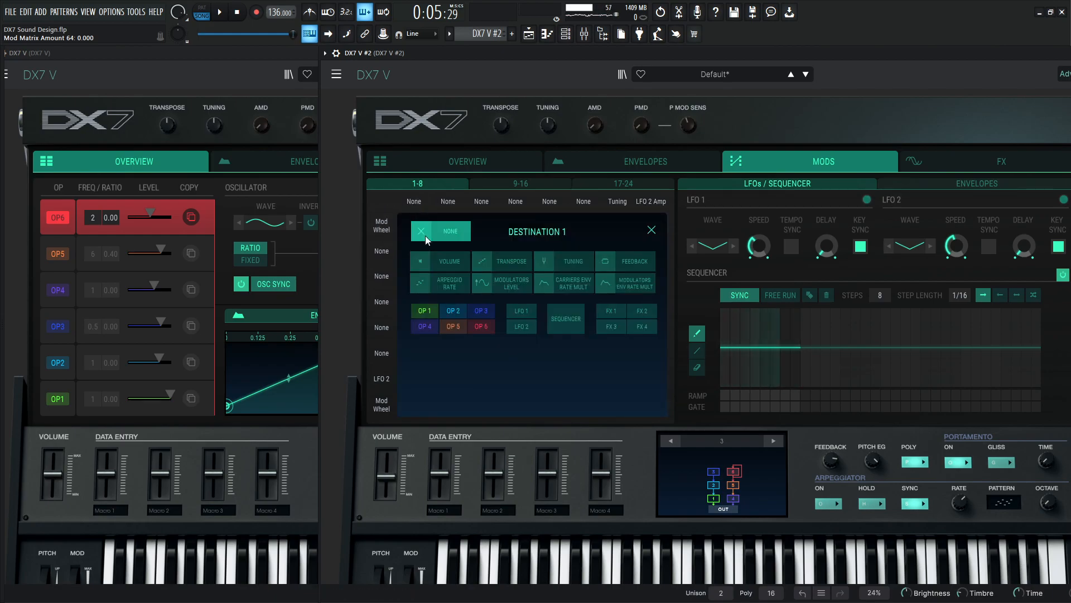
click(432, 317)
click(615, 349)
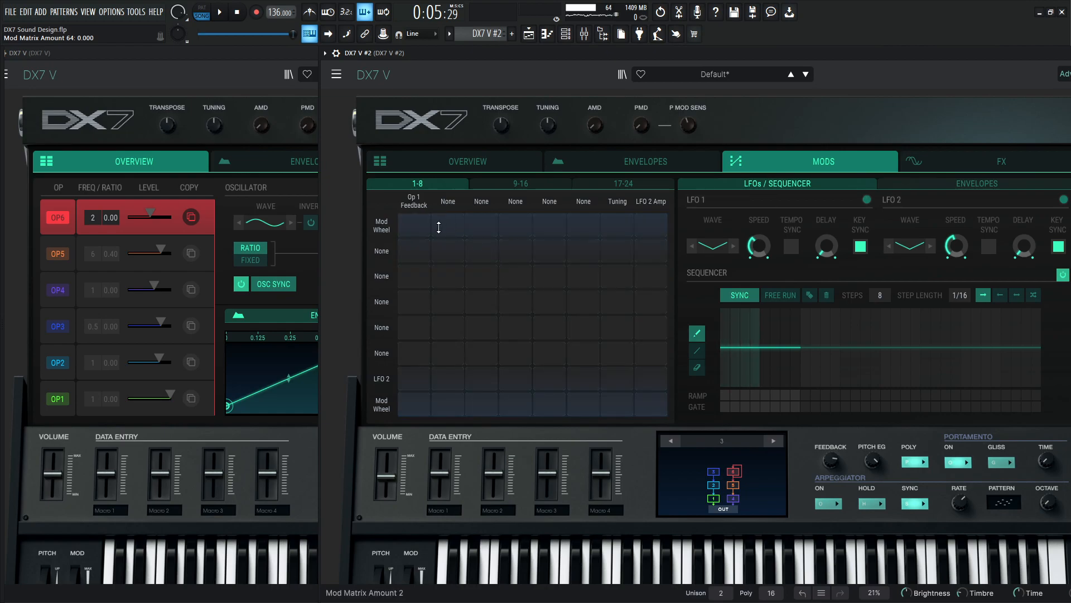
Add Op 4 Feedback as the second destination and set the Mod Wheel amounts to 0.704 for Op 1 and 0.888 for Op 4.
click(446, 208)
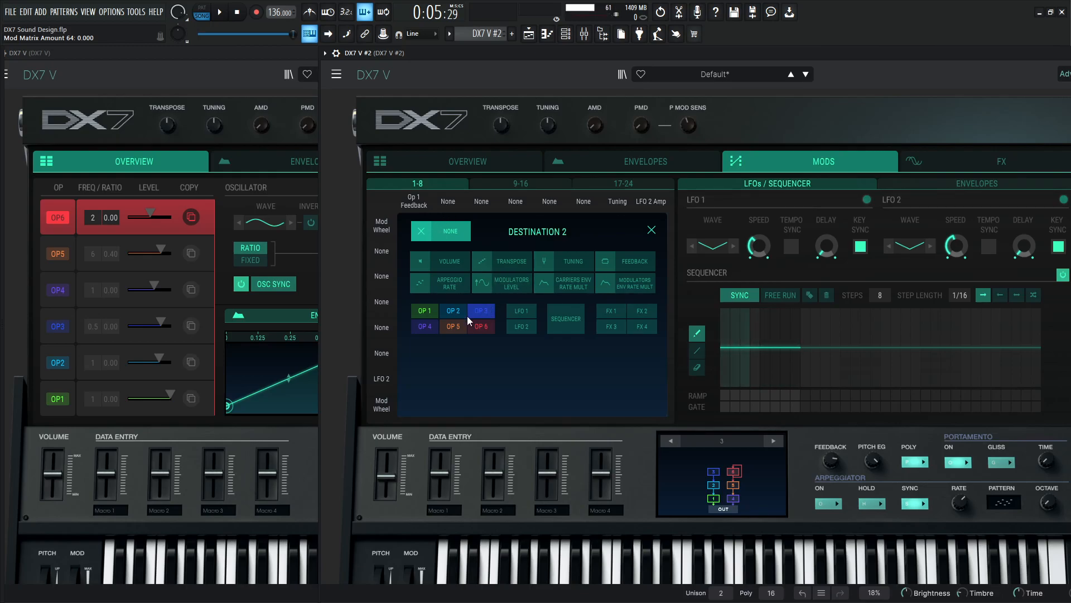
click(427, 327)
click(614, 352)
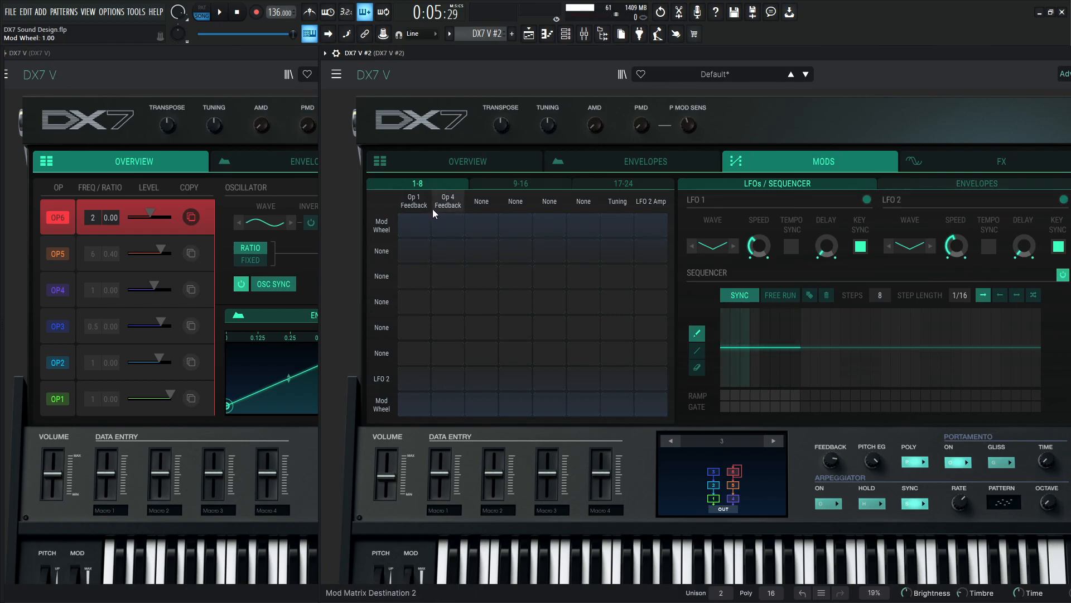
drag(414, 225, 414, 196)
drag(447, 228, 447, 178)
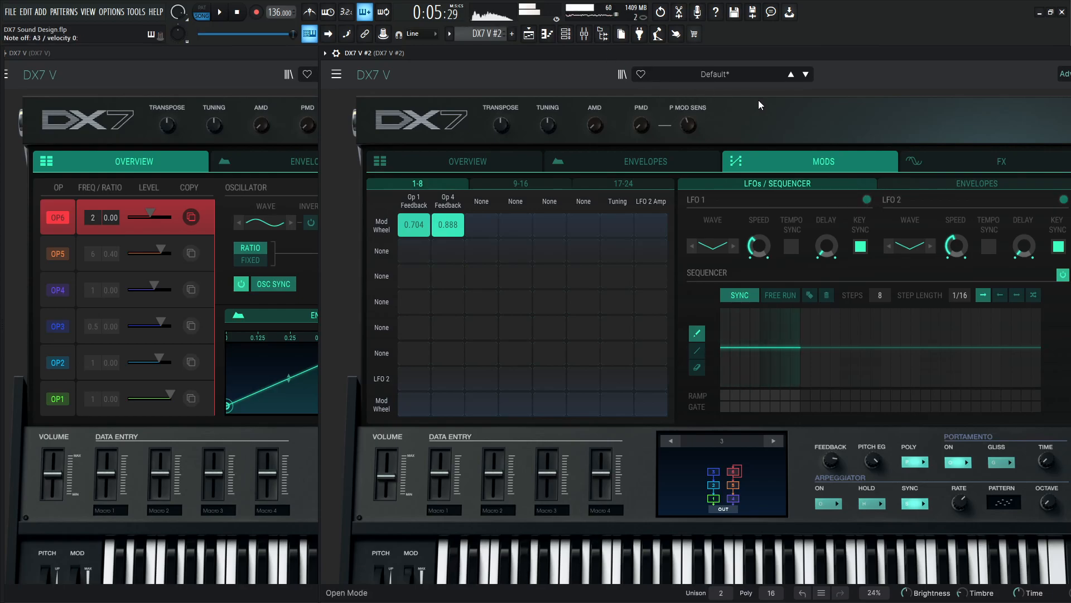
Lengthen OP1's envelope release by setting point 4's time to 1.3229 and soften the release curve to a slope of -0.357.
drag(708, 54, 664, 53)
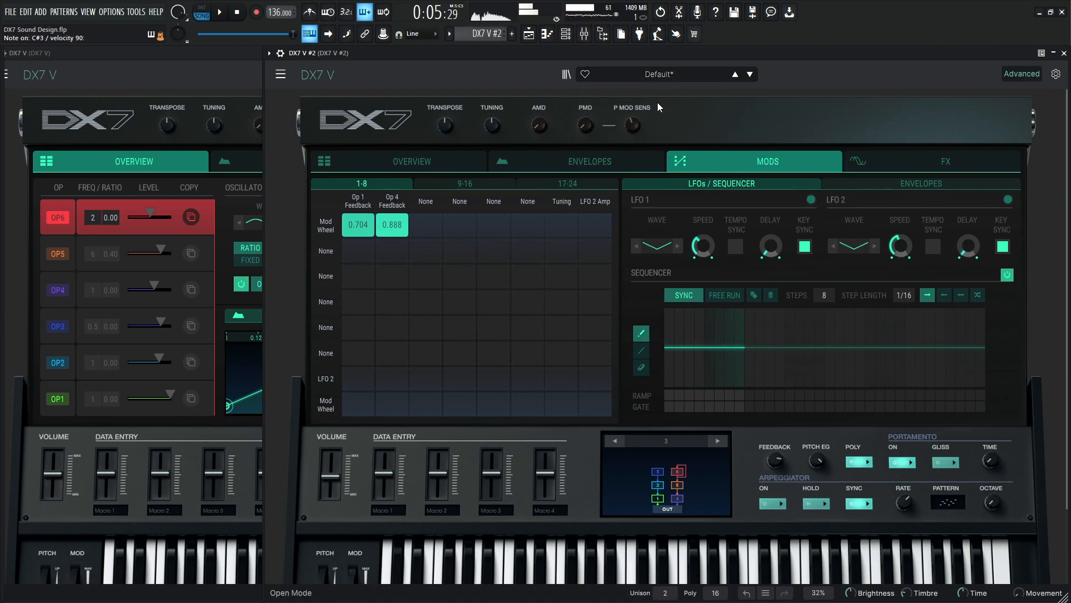
click(414, 158)
click(789, 405)
drag(794, 408, 809, 409)
drag(749, 403, 750, 398)
click(804, 406)
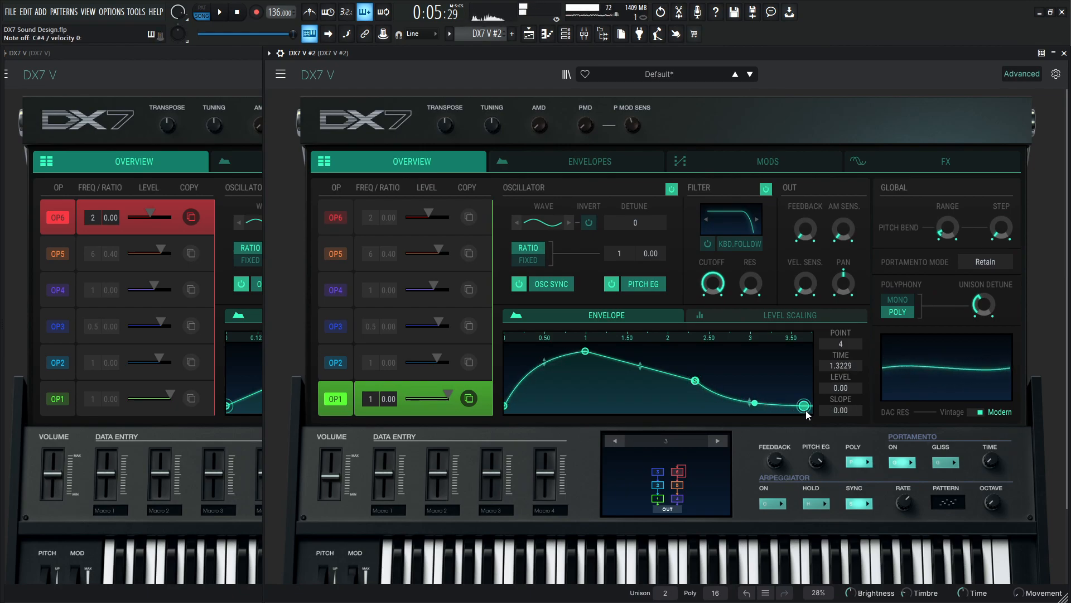
click(695, 380)
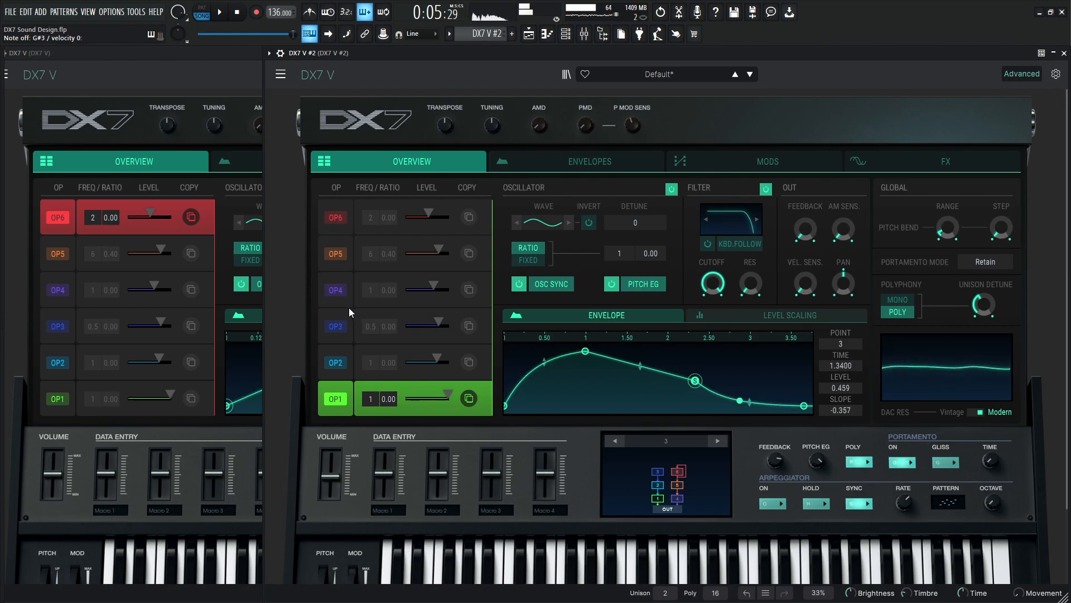
Lengthen OP4's envelope release by setting point 4's time to 0.3574.
click(351, 276)
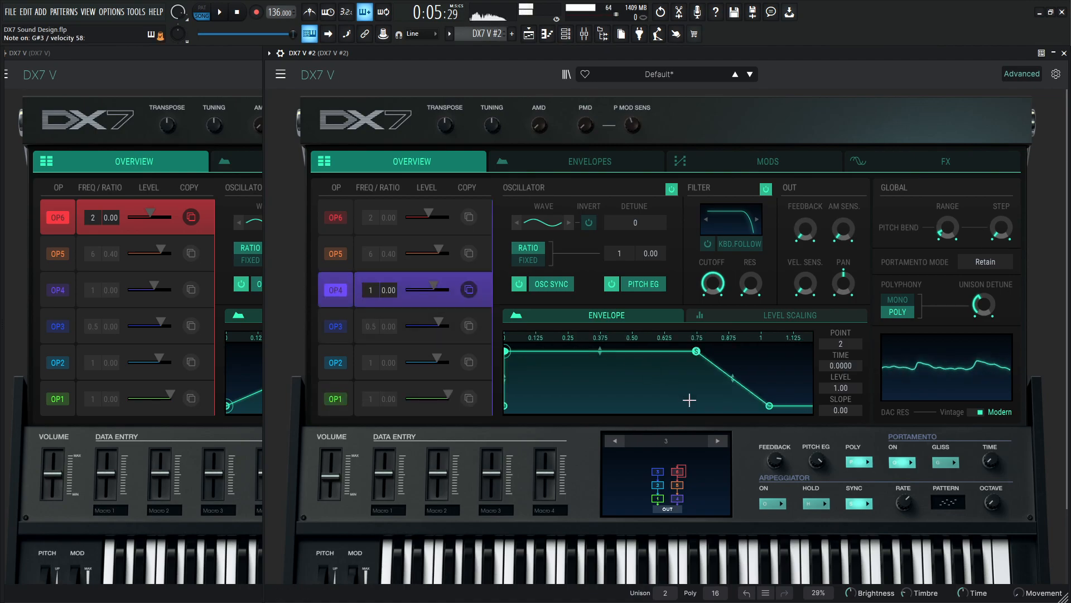
click(779, 406)
drag(779, 406, 788, 406)
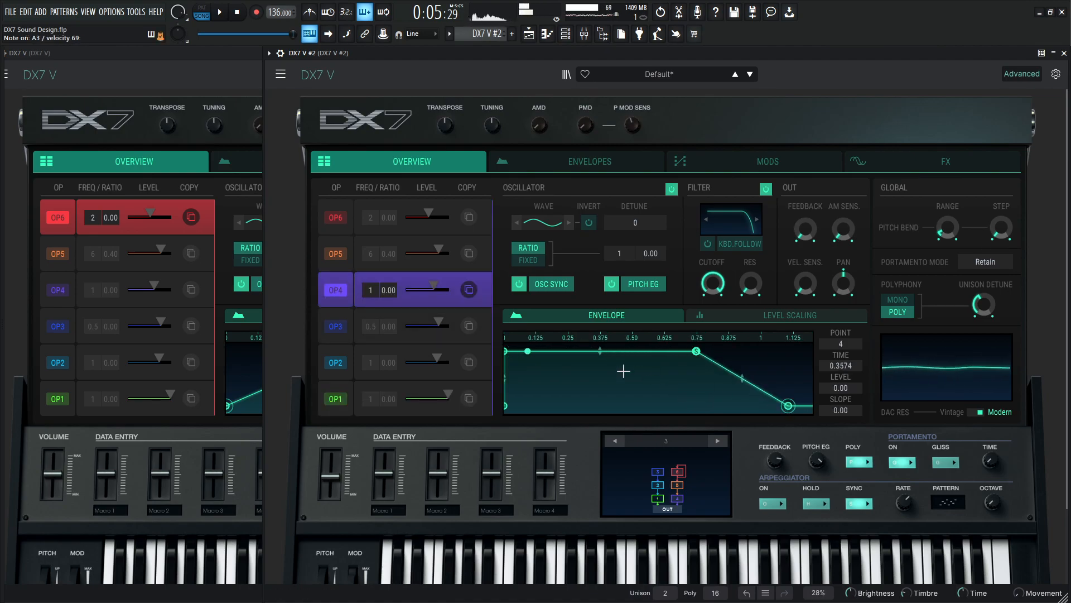
Collapse the advanced view of DX7 V #2 and move its mod wheel to about 0.812.
mouse_move(397, 55)
mouse_down()
mouse_move(525, 65)
mouse_move(473, 52)
mouse_move(415, 55)
mouse_up()
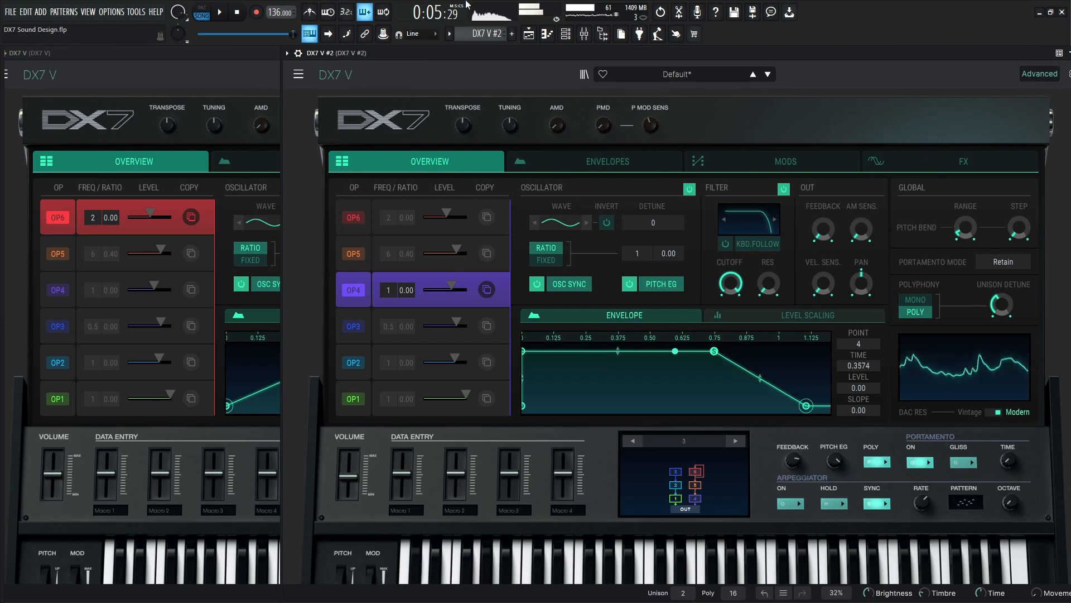
click(1039, 77)
mouse_move(370, 313)
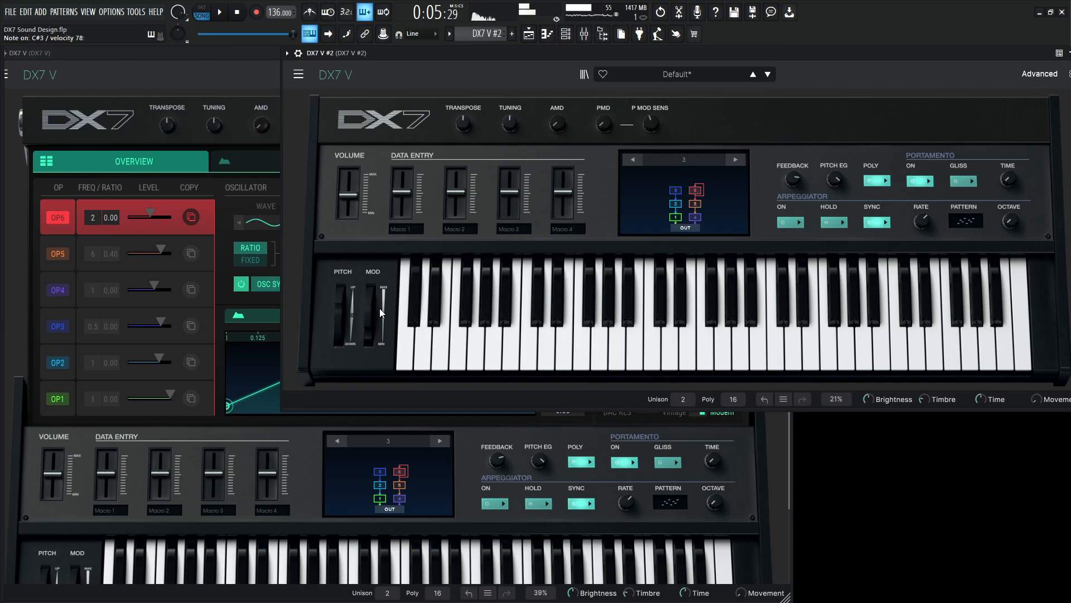
mouse_move(379, 315)
mouse_down()
mouse_move(370, 302)
mouse_move(370, 322)
mouse_move(370, 305)
mouse_up()
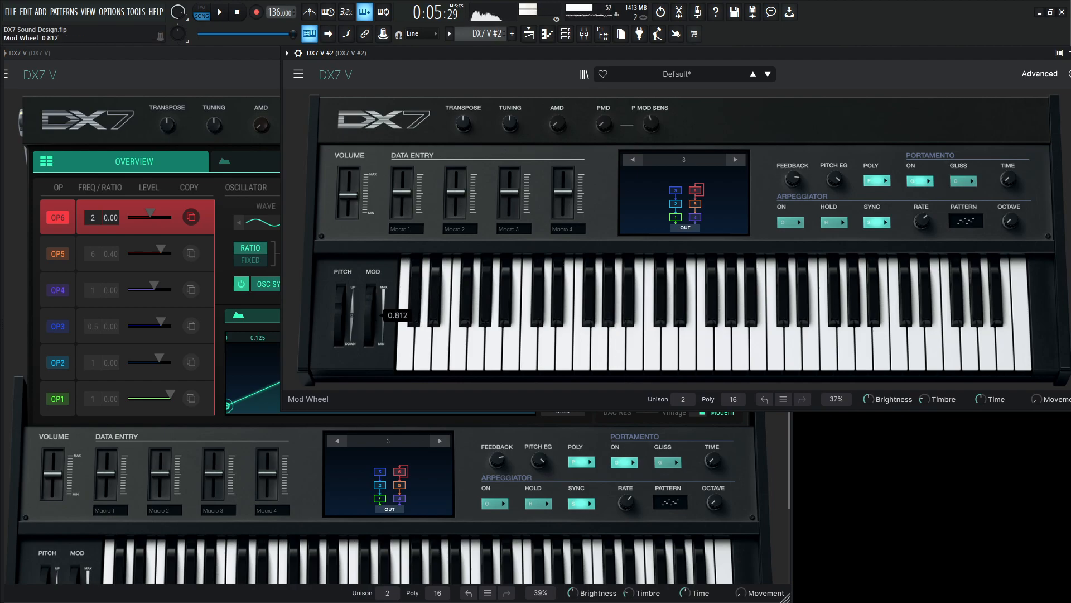